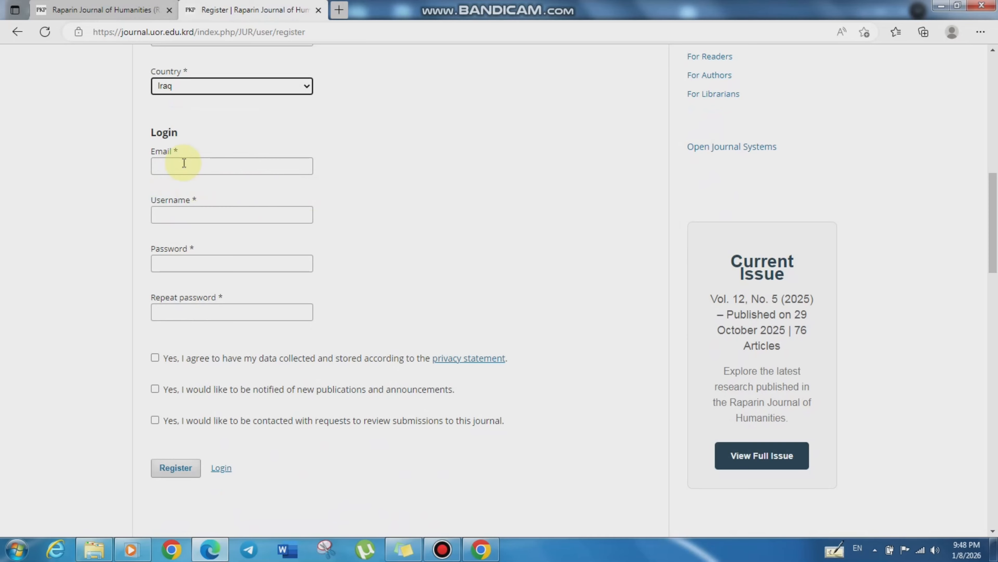
{"action": "left_click", "coordinate": [184, 165]}
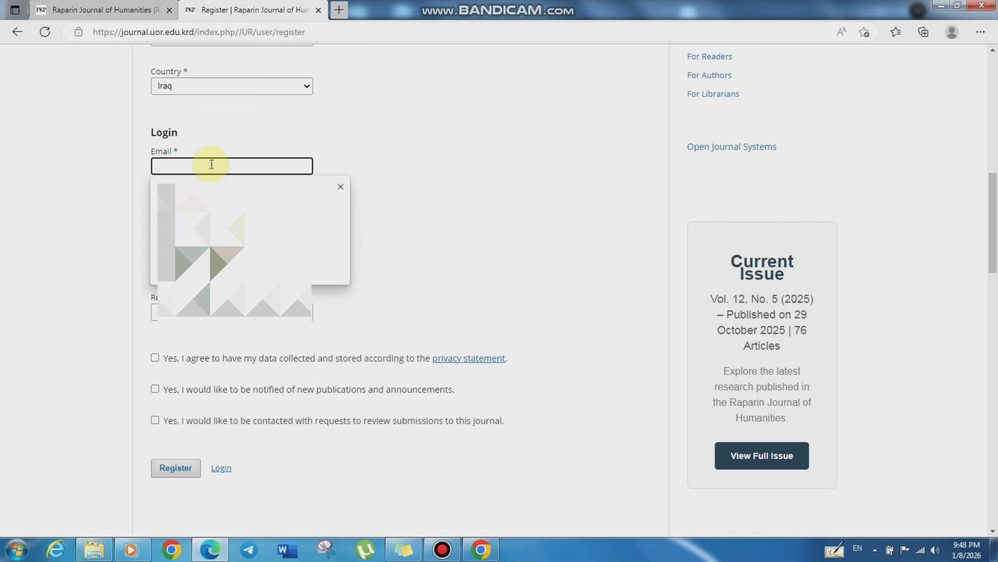
{"action": "key", "text": "Caps_Lock"}
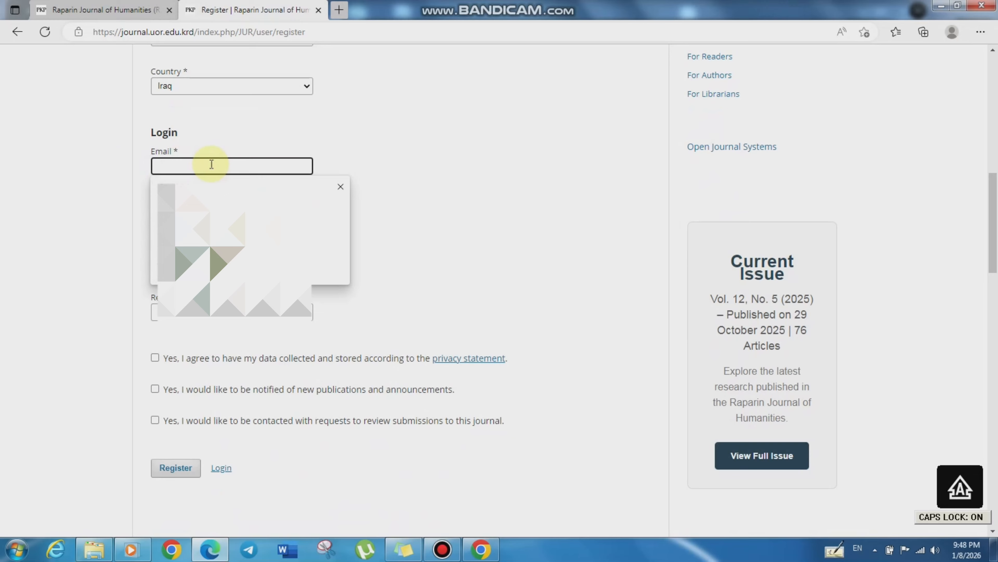
{"action": "key", "text": "Caps_Lock"}
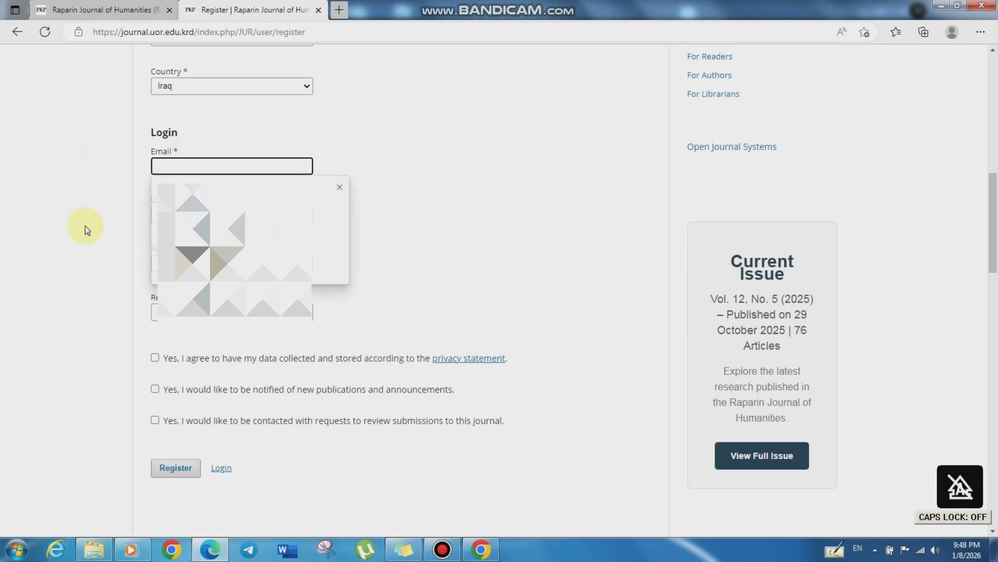
{"action": "left_click", "coordinate": [89, 251]}
Agree to the privacy statement, opt in to publication notifications and review requests, and submit the registration
{"action": "left_click", "coordinate": [155, 358]}
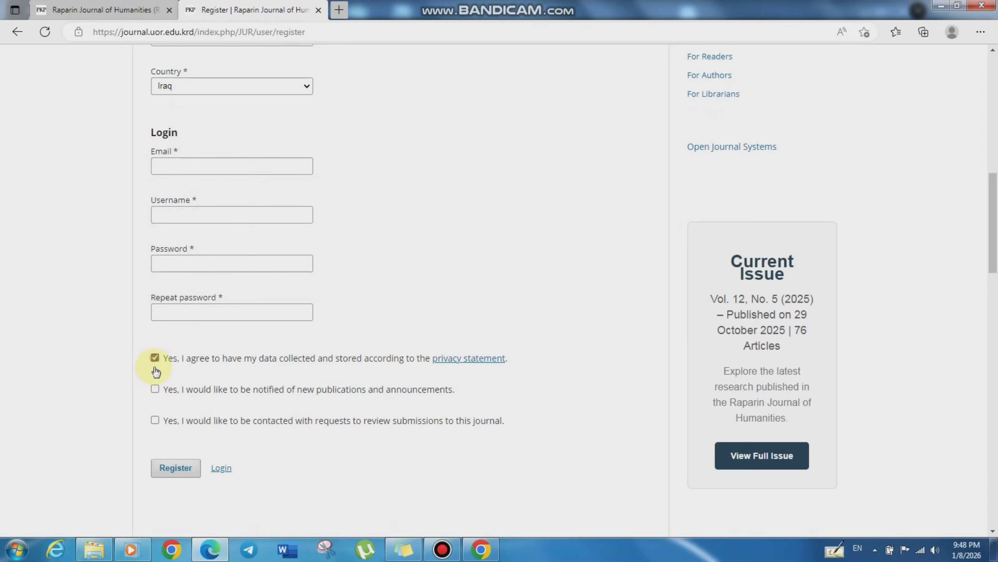
{"action": "left_click", "coordinate": [155, 420]}
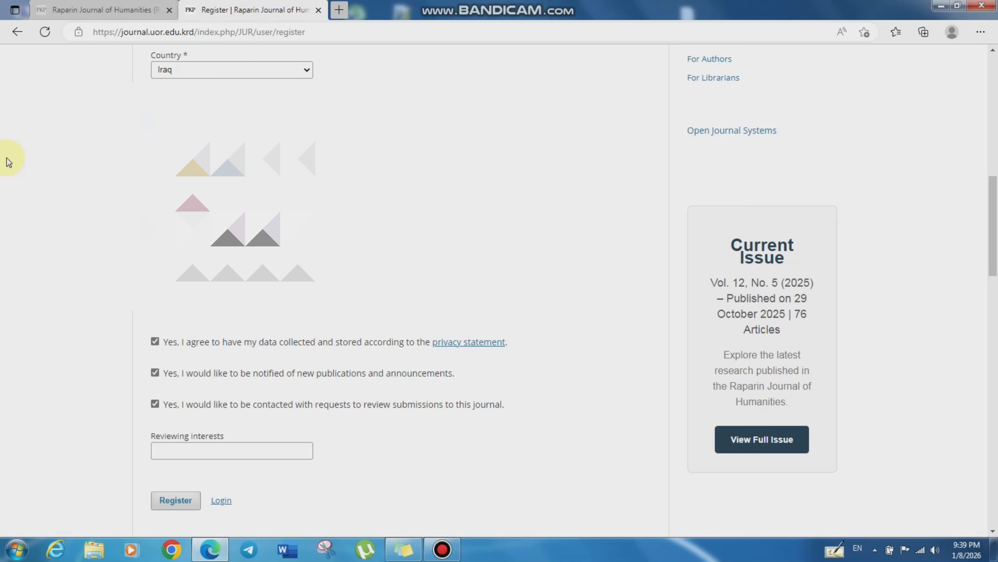
{"action": "key", "text": "Caps_Lock"}
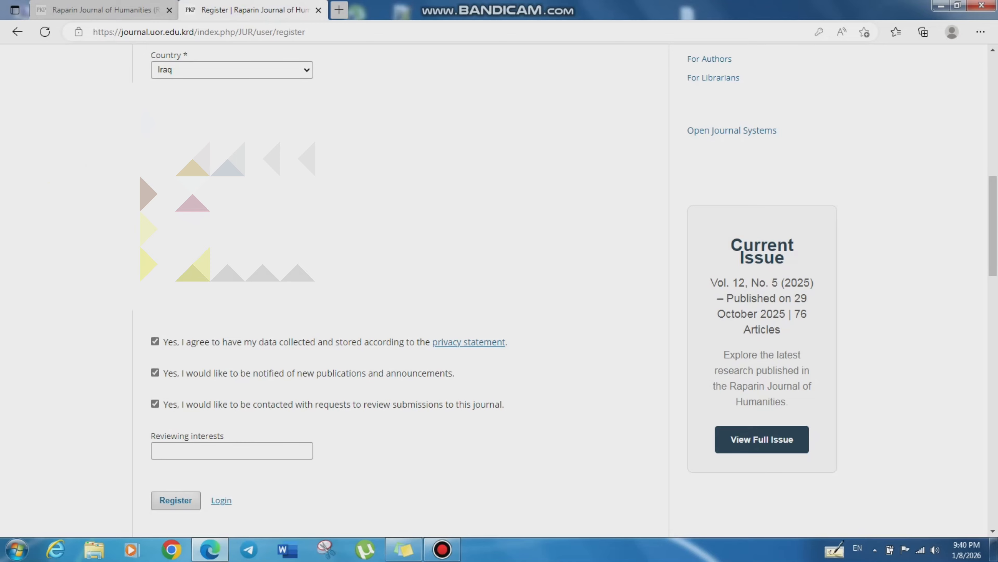
{"action": "left_click", "coordinate": [172, 503]}
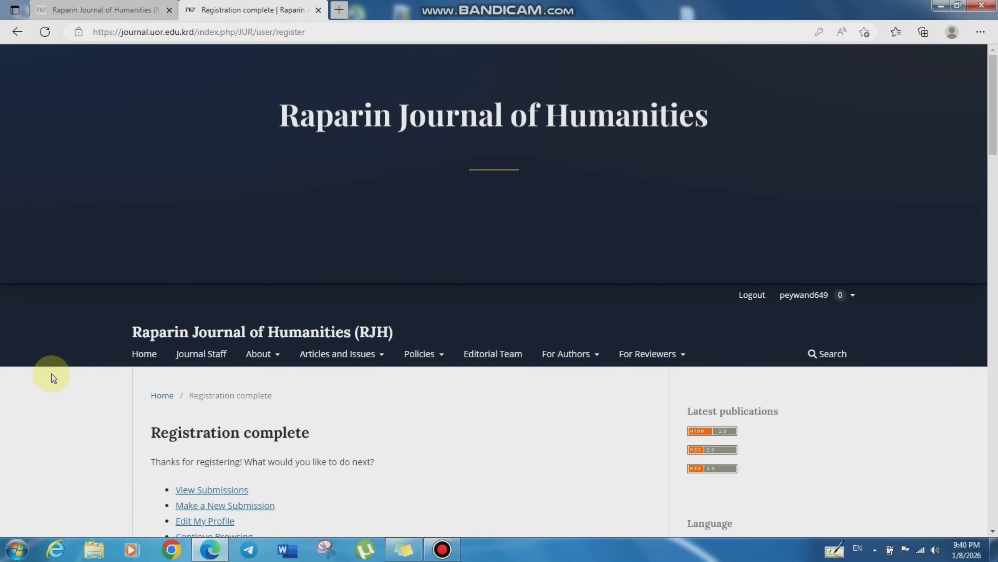
Start a new submission from the options on the registration-complete page
{"action": "scroll", "coordinate": [54, 379], "scroll_direction": "down", "scroll_amount": 4}
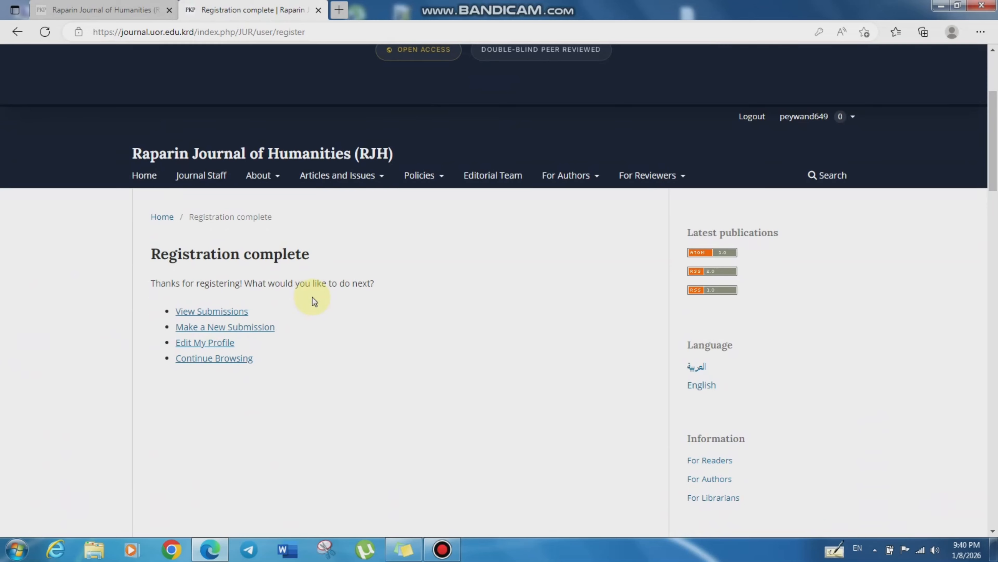
{"action": "left_click", "coordinate": [248, 333]}
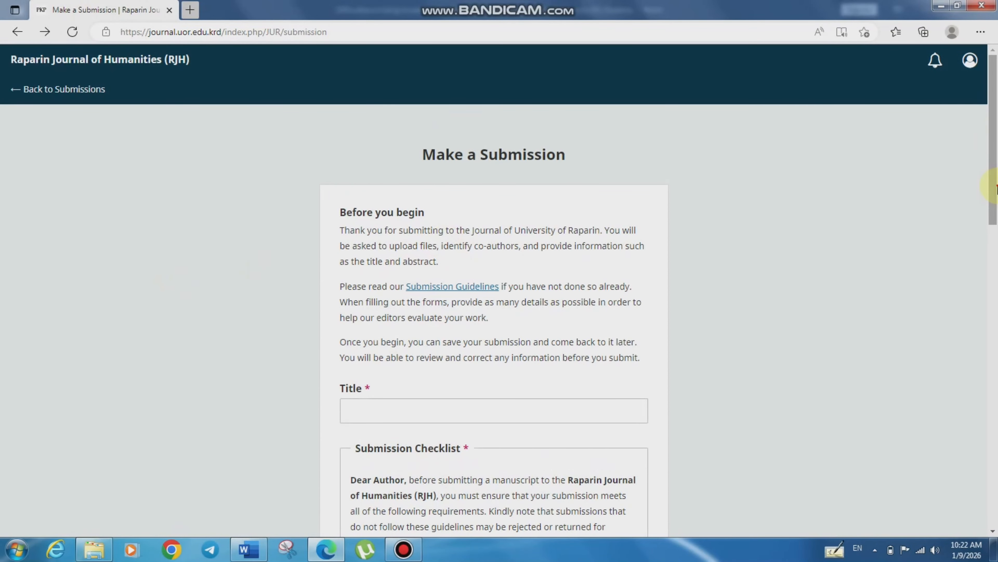
Copy the title "Difficulties in Using Academic Vocabulary in English Essays among University EFL Students" from the Word manuscript into the submission's Title field
{"action": "scroll", "coordinate": [996, 202], "scroll_direction": "down", "scroll_amount": 1}
{"action": "scroll", "coordinate": [996, 202], "scroll_direction": "down", "scroll_amount": 1}
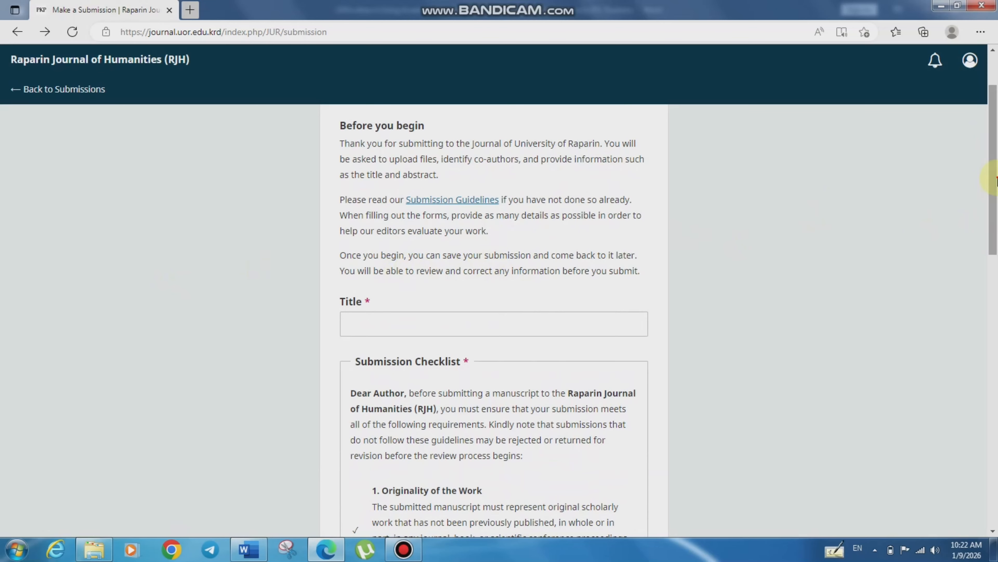
{"action": "scroll", "coordinate": [534, 268], "scroll_direction": "down", "scroll_amount": 1}
{"action": "scroll", "coordinate": [534, 264], "scroll_direction": "down", "scroll_amount": 1}
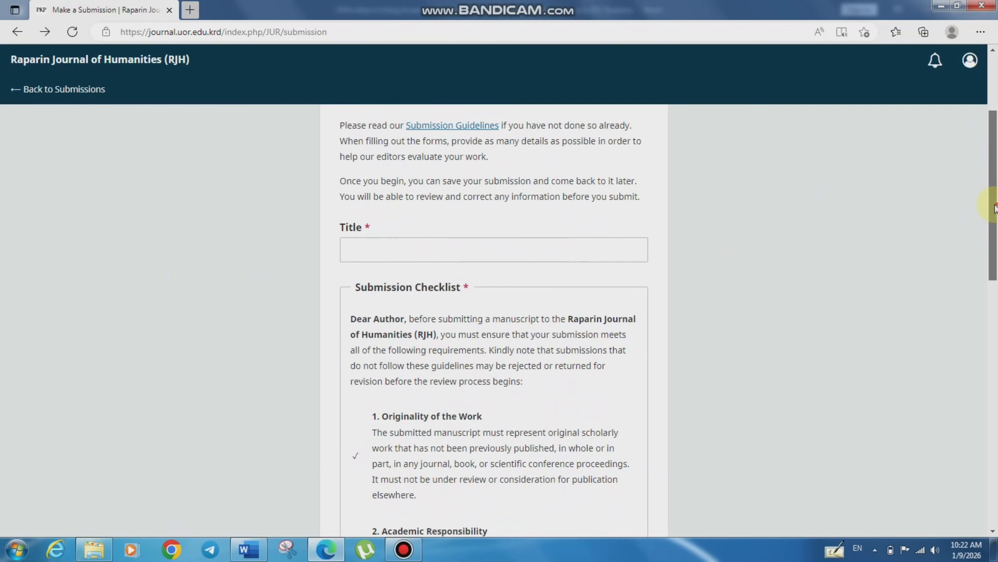
{"action": "scroll", "coordinate": [444, 407], "scroll_direction": "down", "scroll_amount": 1}
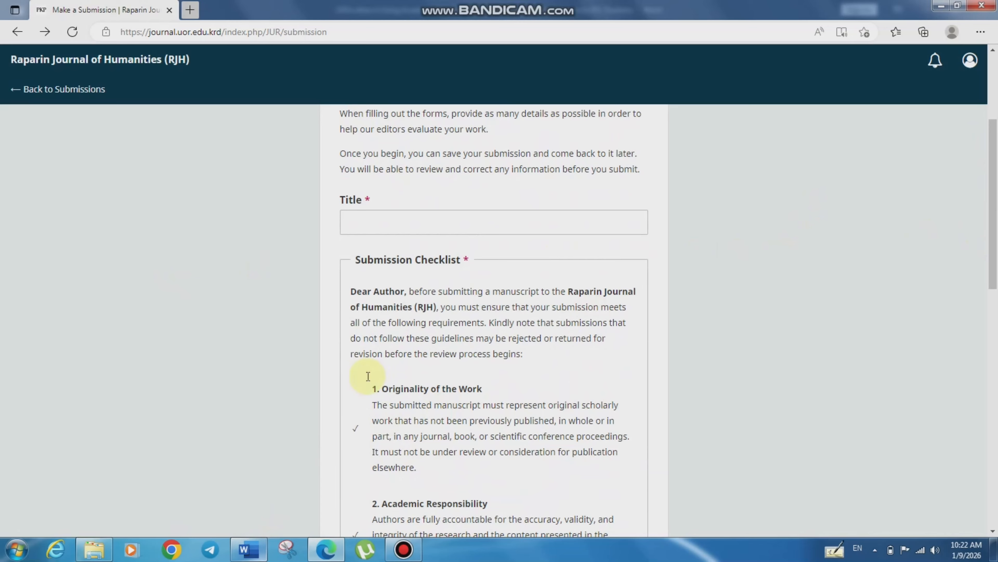
{"action": "key", "text": "alt+Tab"}
{"action": "right_click", "coordinate": [496, 184]}
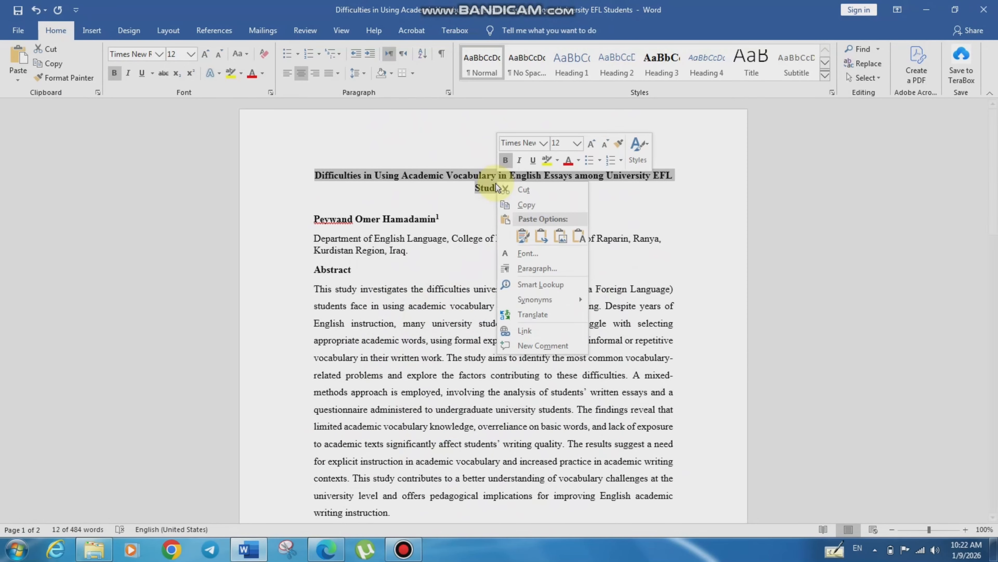
{"action": "left_click", "coordinate": [510, 205]}
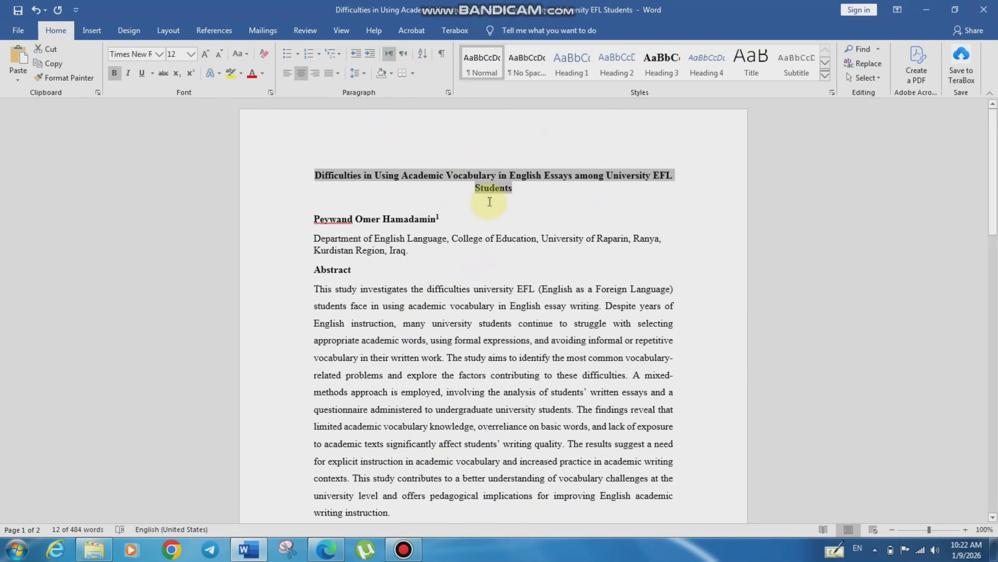
{"action": "key", "text": "alt+Tab"}
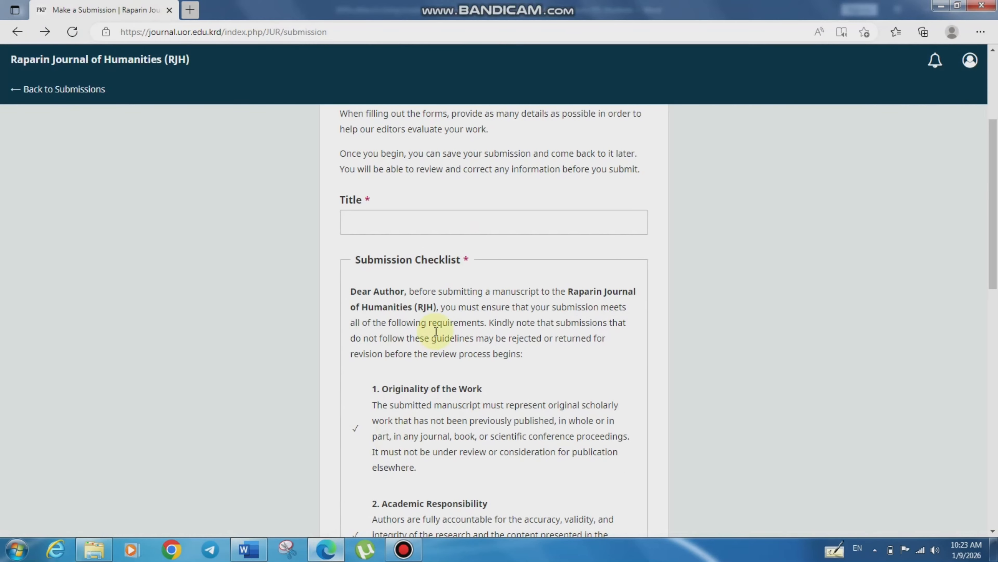
{"action": "right_click", "coordinate": [431, 222]}
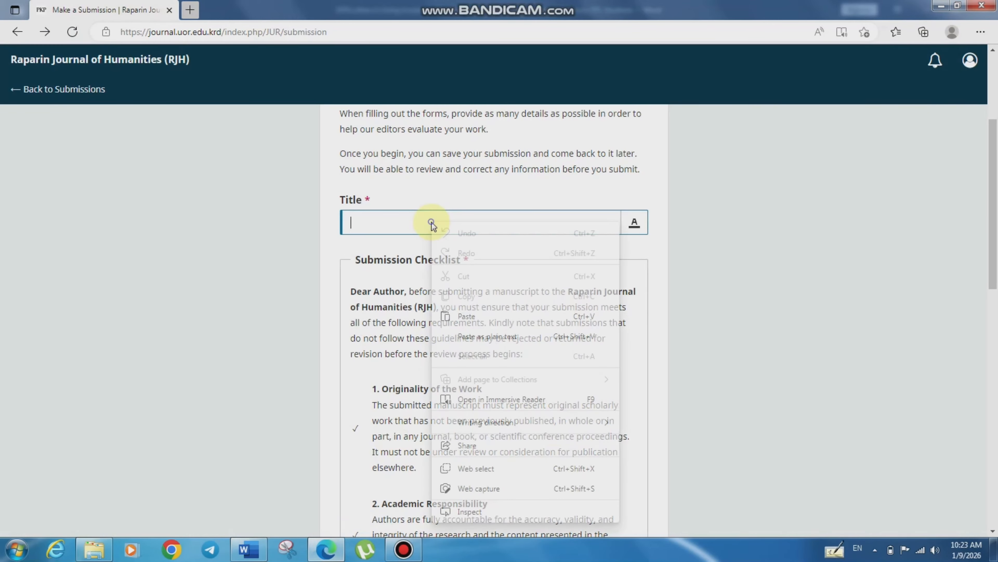
{"action": "left_click", "coordinate": [459, 318]}
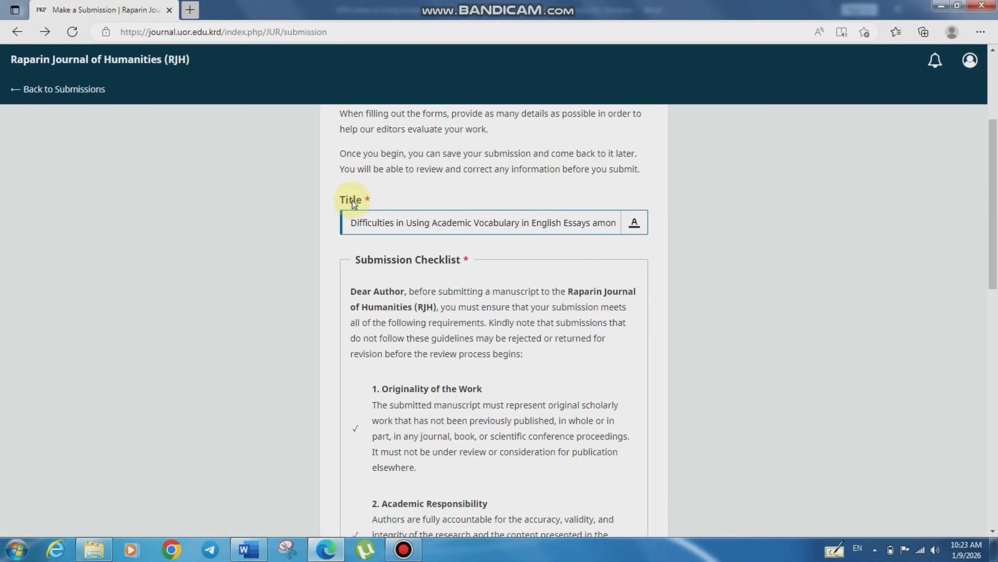
Go through the submission checklist and begin the submission to reach its Details stage
{"action": "left_click_drag", "start_coordinate": [996, 239], "coordinate": [997, 272]}
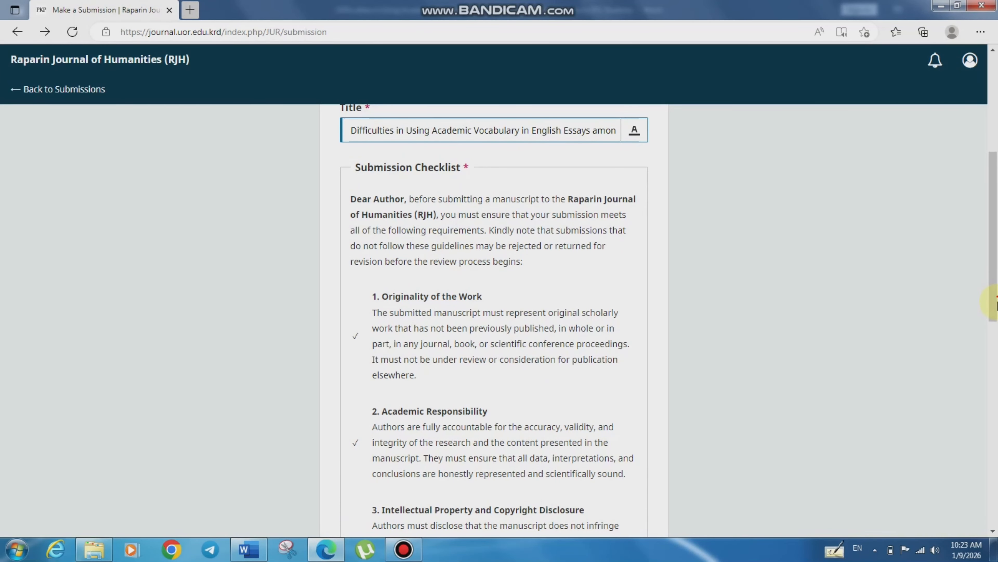
{"action": "left_click_drag", "start_coordinate": [997, 262], "coordinate": [997, 446]}
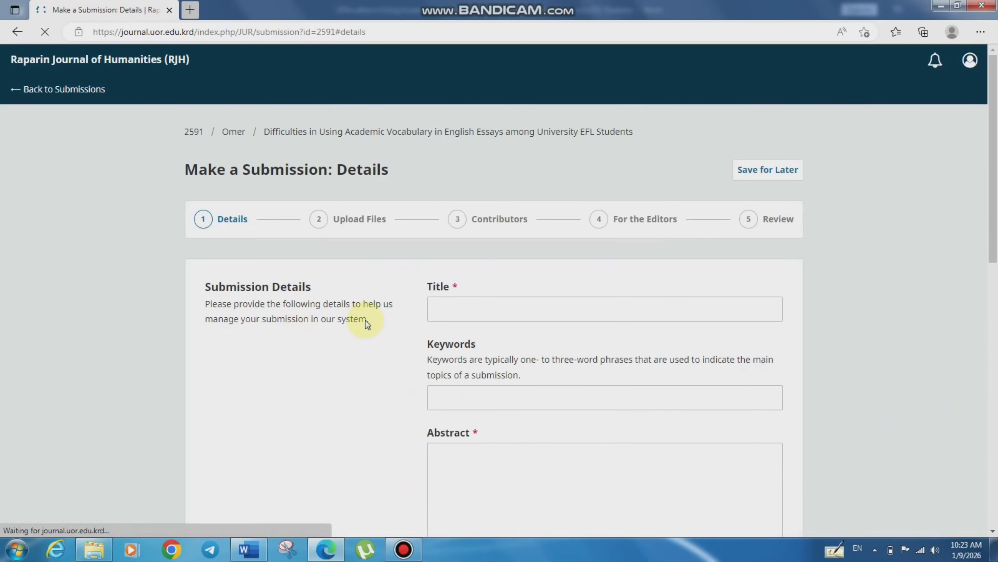
Copy the keyword "Difficulties" from the Word manuscript and add it to the submission's keywords in the browser
{"action": "left_click_drag", "start_coordinate": [992, 190], "coordinate": [996, 252]}
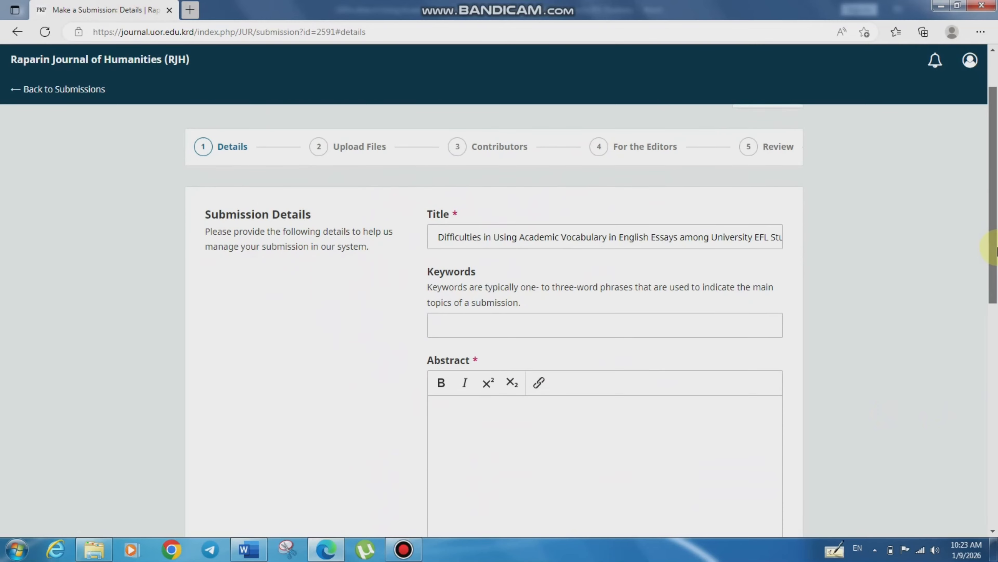
{"action": "scroll", "coordinate": [997, 251], "scroll_direction": "down", "scroll_amount": 3}
{"action": "left_click_drag", "start_coordinate": [428, 161], "coordinate": [484, 160]}
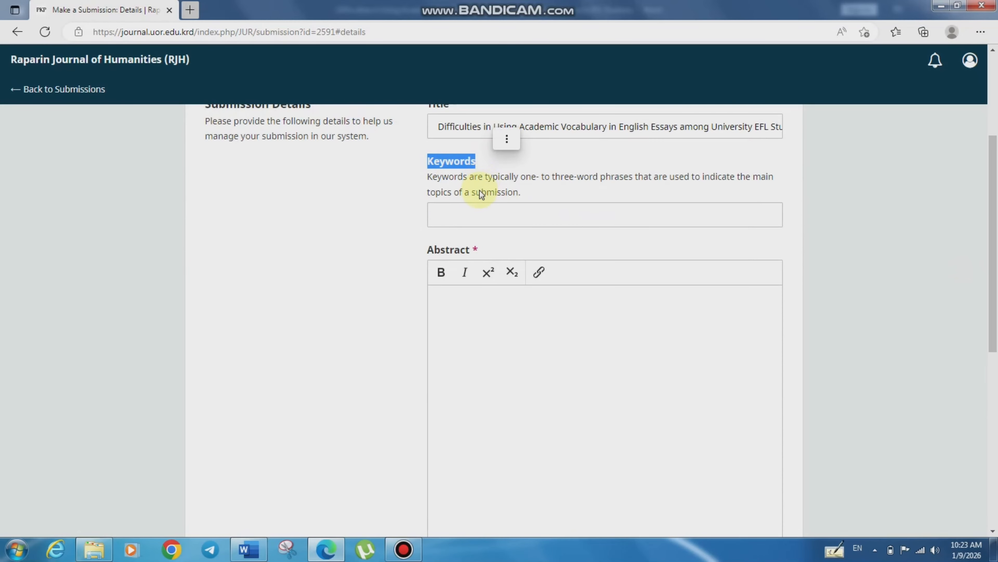
{"action": "left_click", "coordinate": [372, 192]}
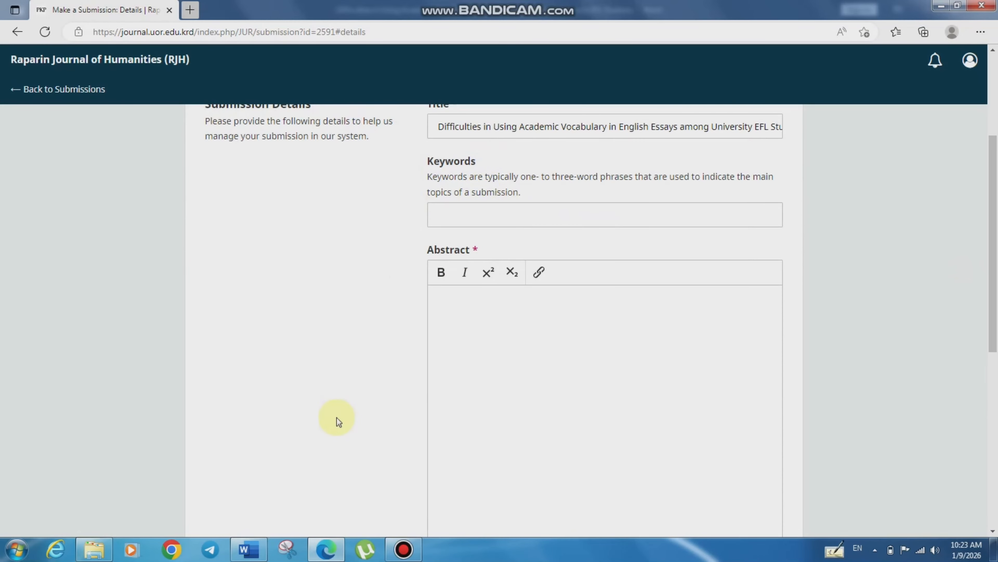
{"action": "left_click", "coordinate": [253, 542]}
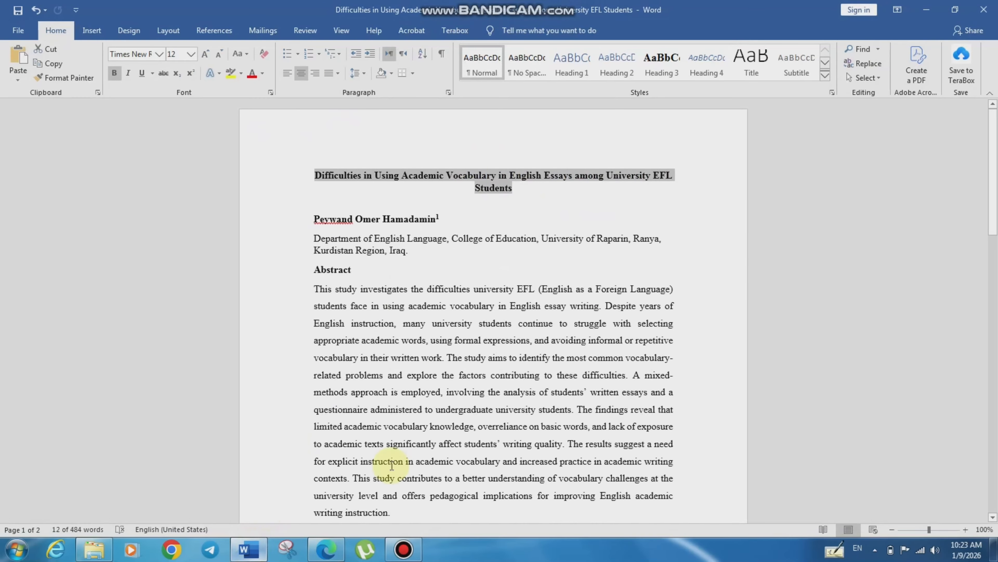
{"action": "left_click_drag", "start_coordinate": [996, 169], "coordinate": [996, 205]}
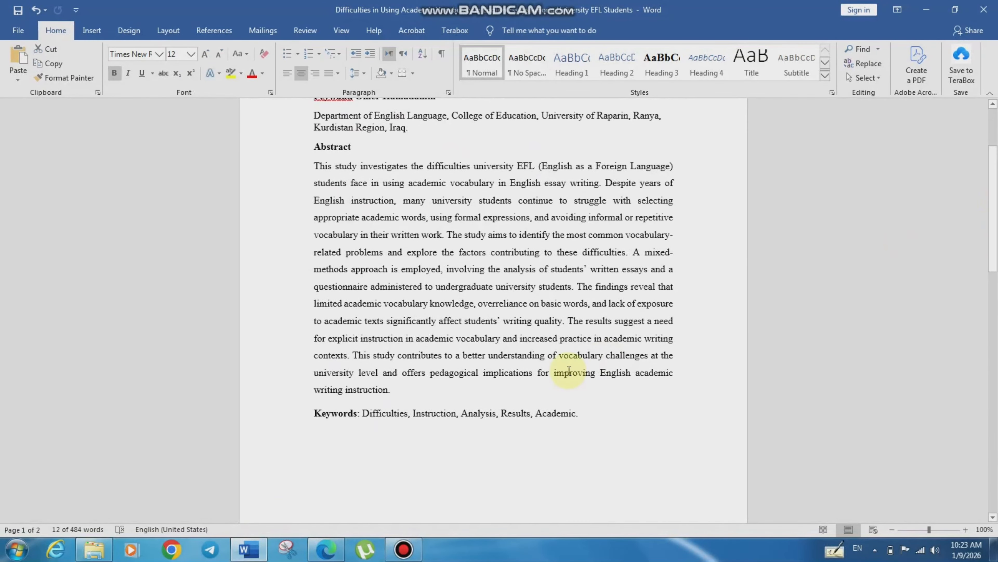
{"action": "double_click", "coordinate": [393, 425]}
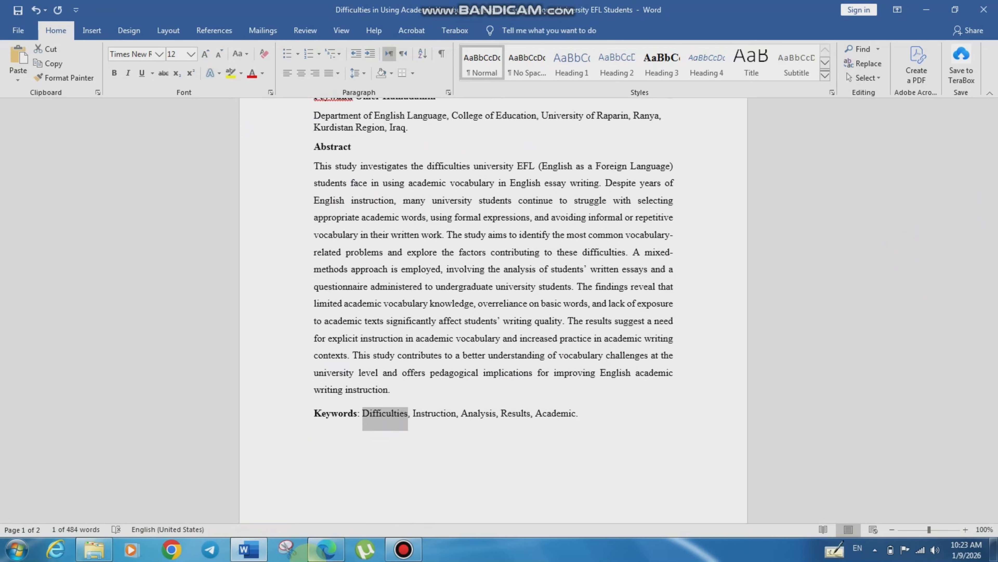
{"action": "left_click", "coordinate": [326, 549]}
{"action": "left_click", "coordinate": [458, 223]}
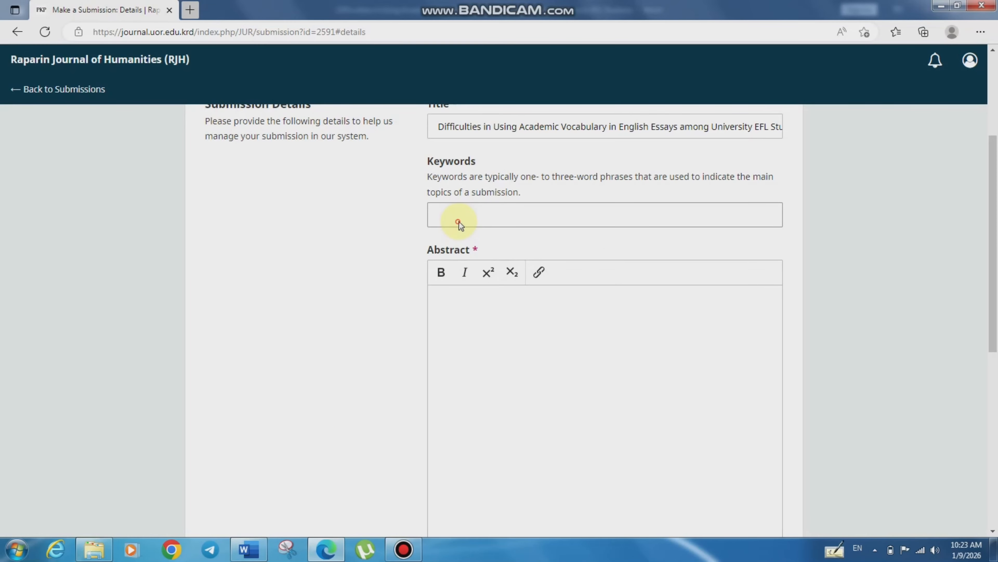
{"action": "key", "text": "ctrl+v"}
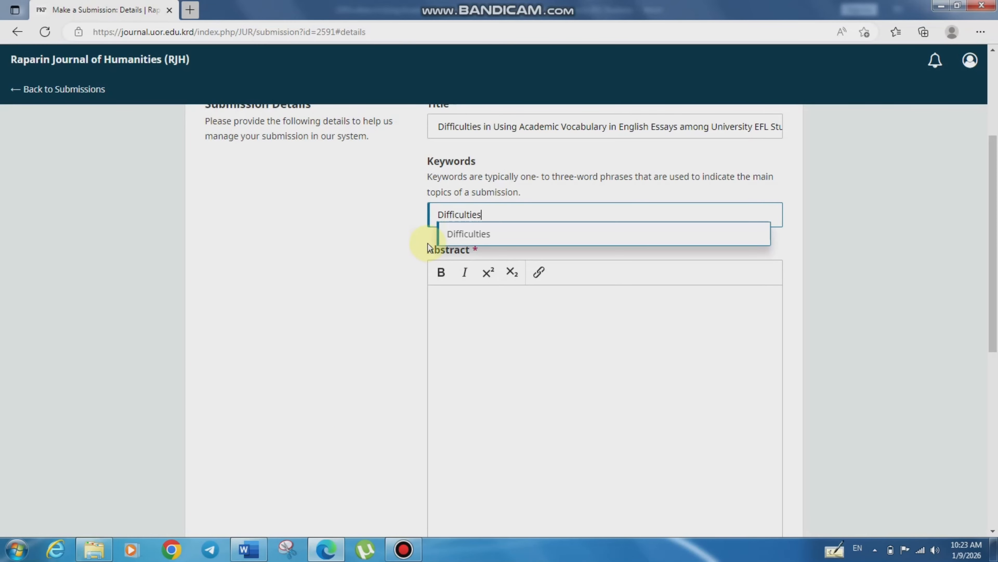
{"action": "left_click", "coordinate": [465, 238]}
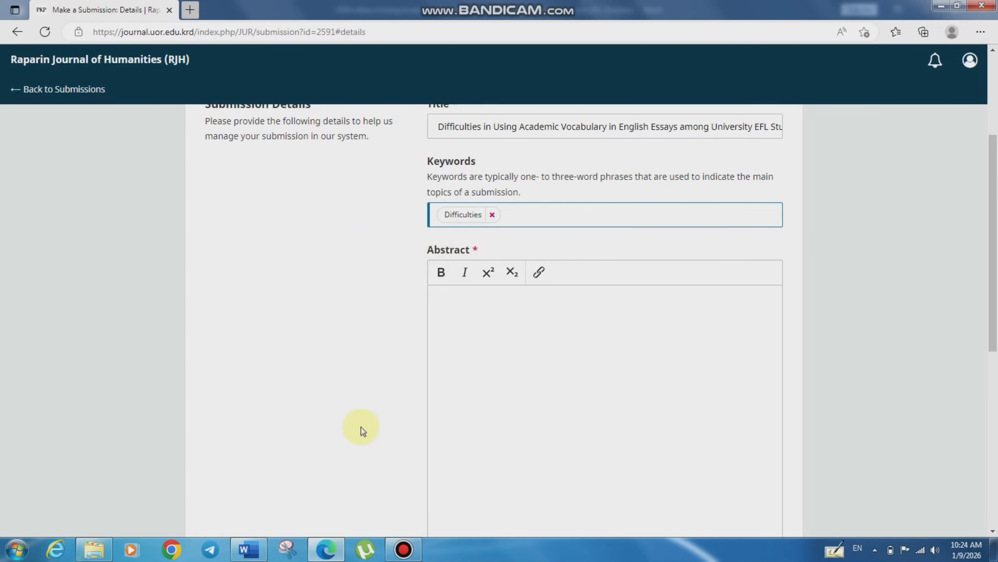
Copy "Instruction" from the manuscript's keyword line in Word and add it as the submission's second keyword
{"action": "left_click", "coordinate": [258, 551]}
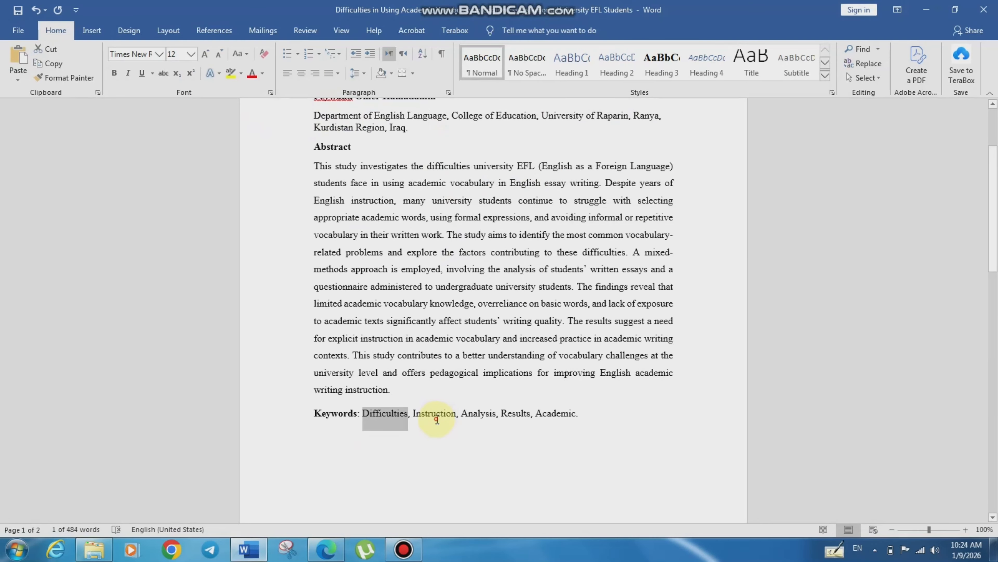
{"action": "double_click", "coordinate": [434, 417]}
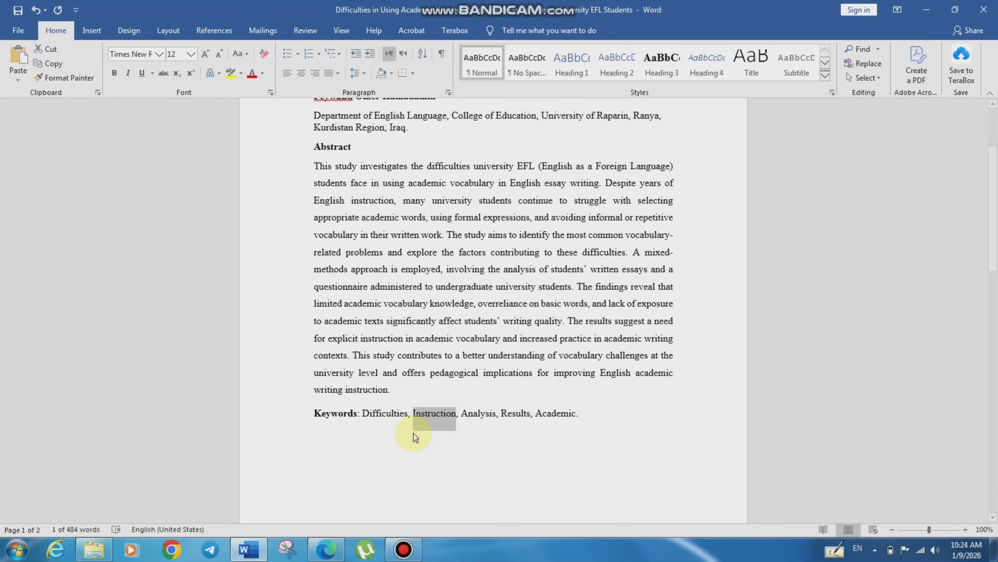
{"action": "key", "text": "alt+Tab"}
{"action": "left_click", "coordinate": [559, 217]}
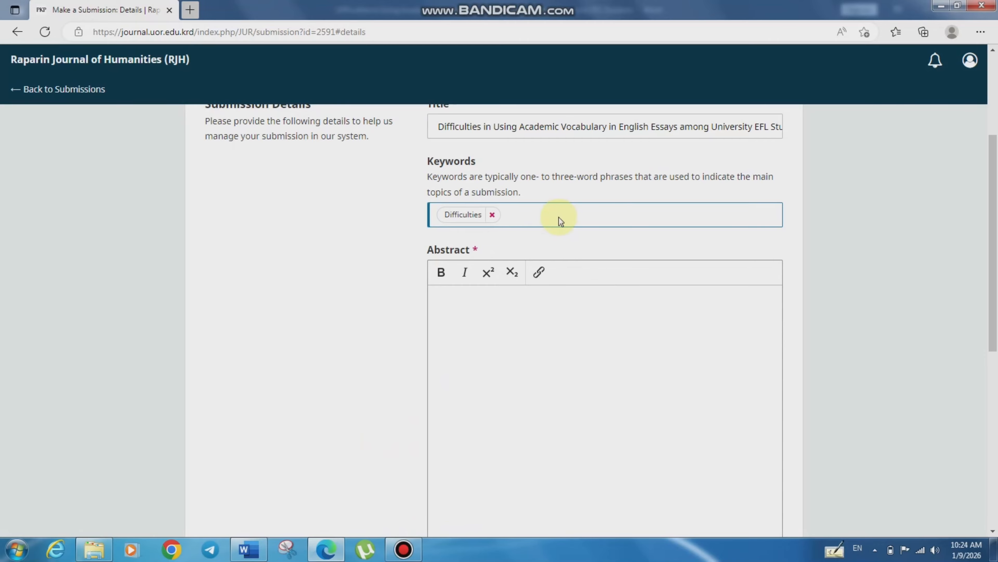
{"action": "key", "text": "ctrl+v"}
{"action": "left_click", "coordinate": [559, 234]}
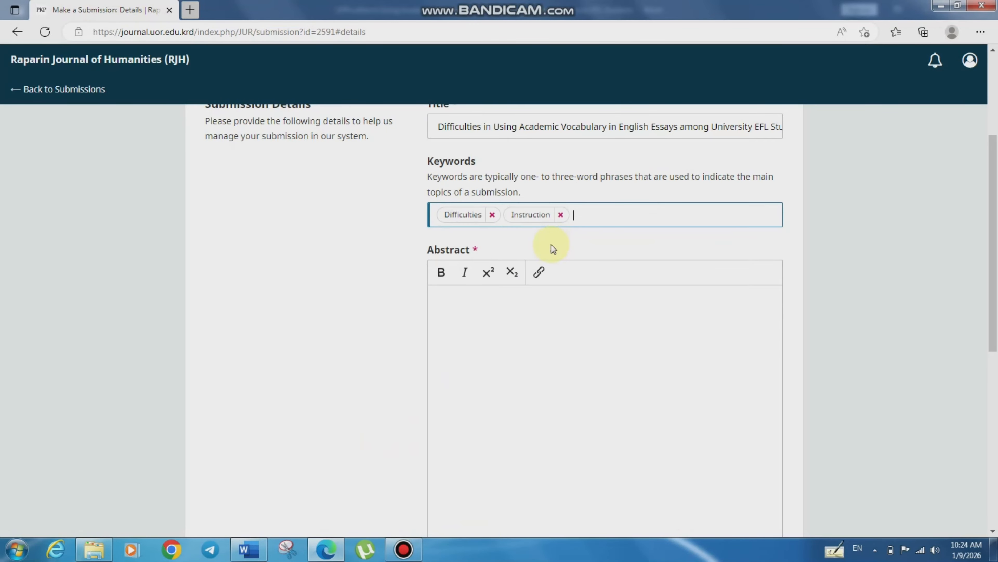
Copy "Analysis" from the manuscript's keyword line in Word and add it as the submission's third keyword
{"action": "key", "text": "alt+Tab"}
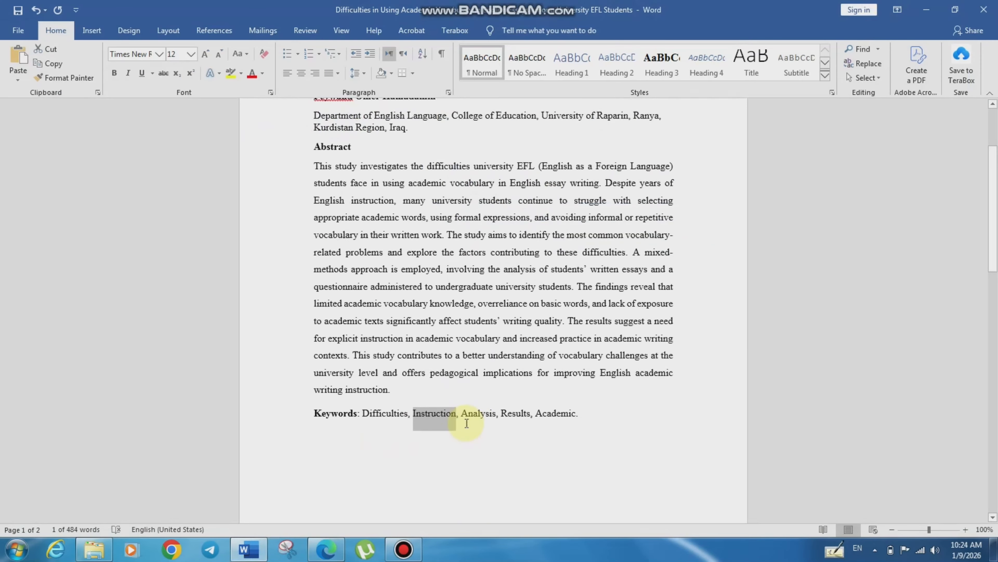
{"action": "double_click", "coordinate": [474, 417]}
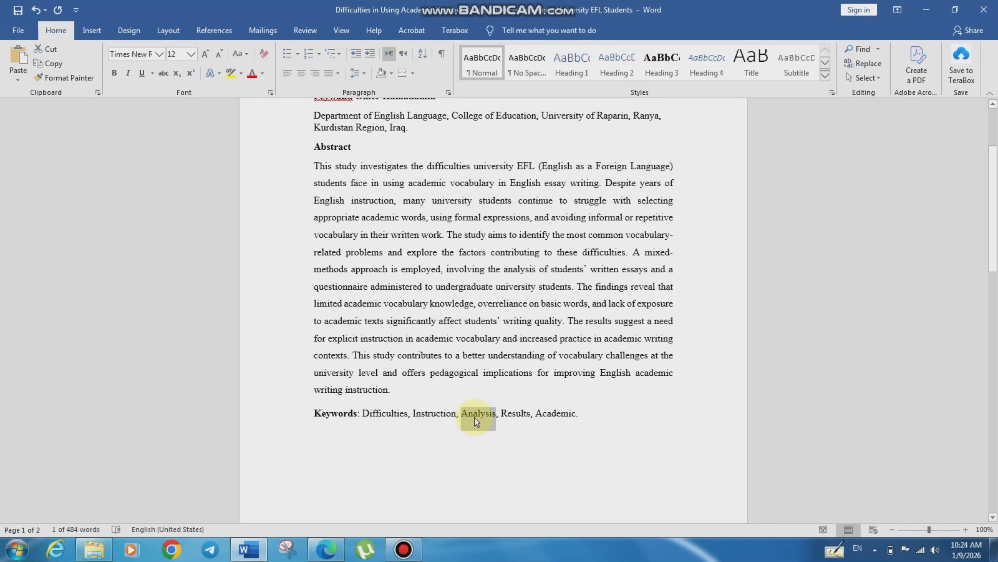
{"action": "left_click", "coordinate": [327, 551]}
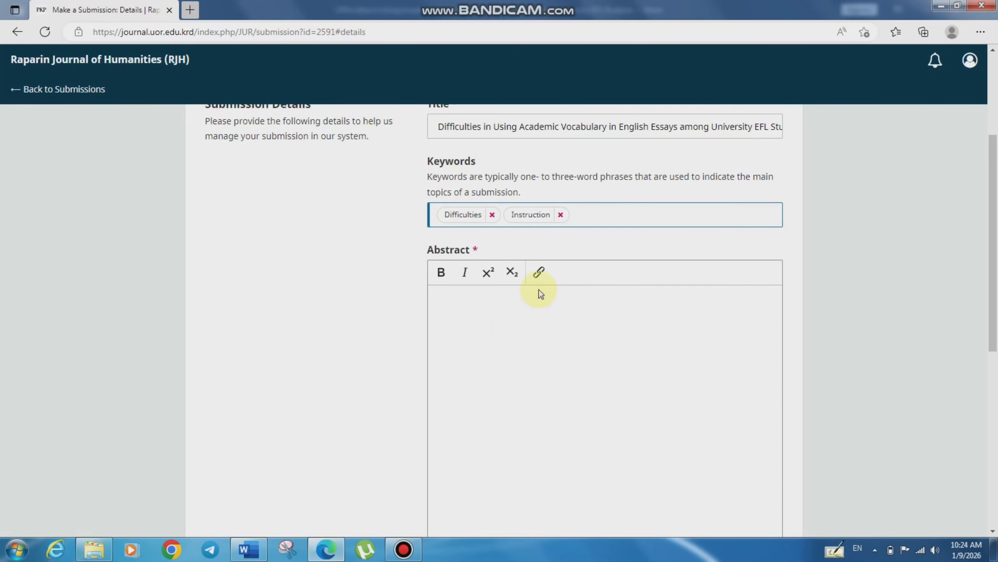
{"action": "key", "text": "ctrl+v"}
{"action": "left_click", "coordinate": [607, 239]}
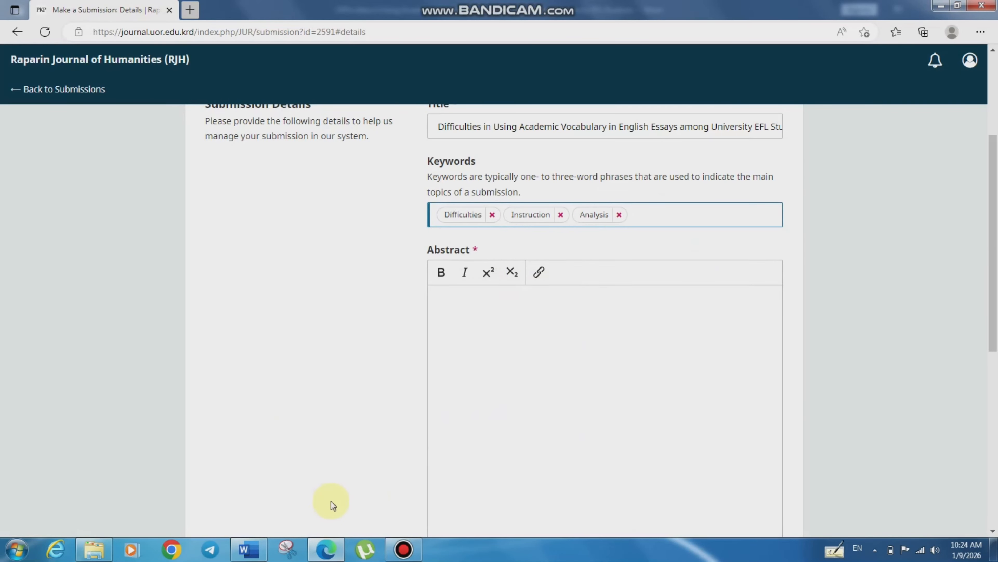
Copy "Results" from the Word manuscript's keyword line and add it to the submission's keywords in the browser
{"action": "left_click", "coordinate": [327, 550]}
{"action": "left_click_drag", "start_coordinate": [581, 416], "coordinate": [390, 421]}
{"action": "double_click", "coordinate": [513, 413]}
{"action": "key", "text": "ctrl+c"}
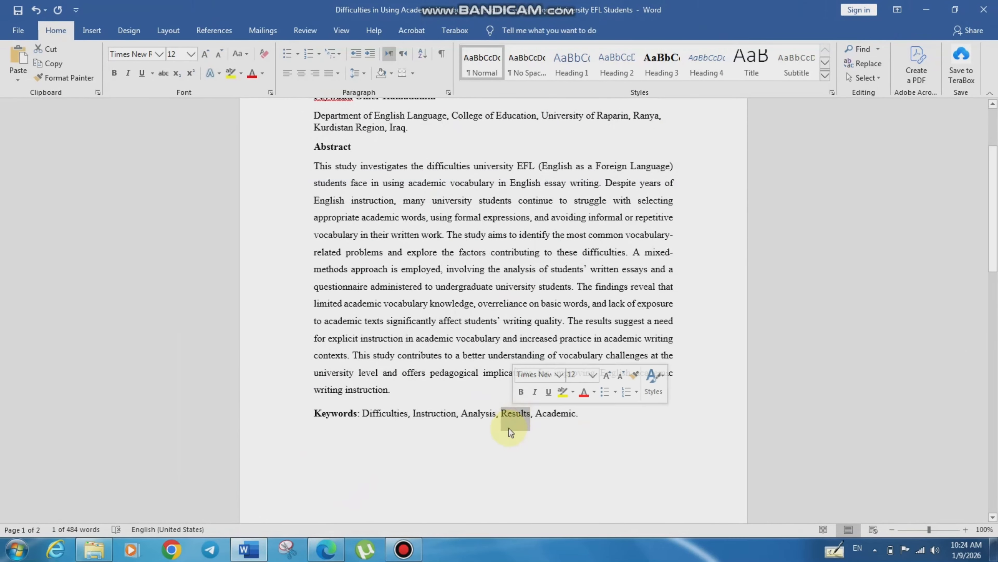
{"action": "left_click", "coordinate": [331, 541]}
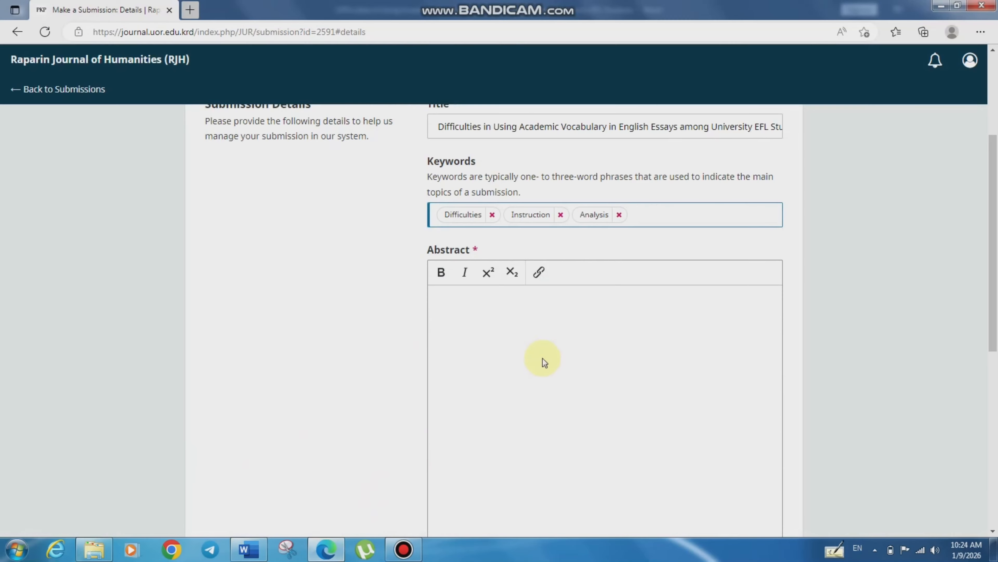
{"action": "key", "text": "ctrl+v"}
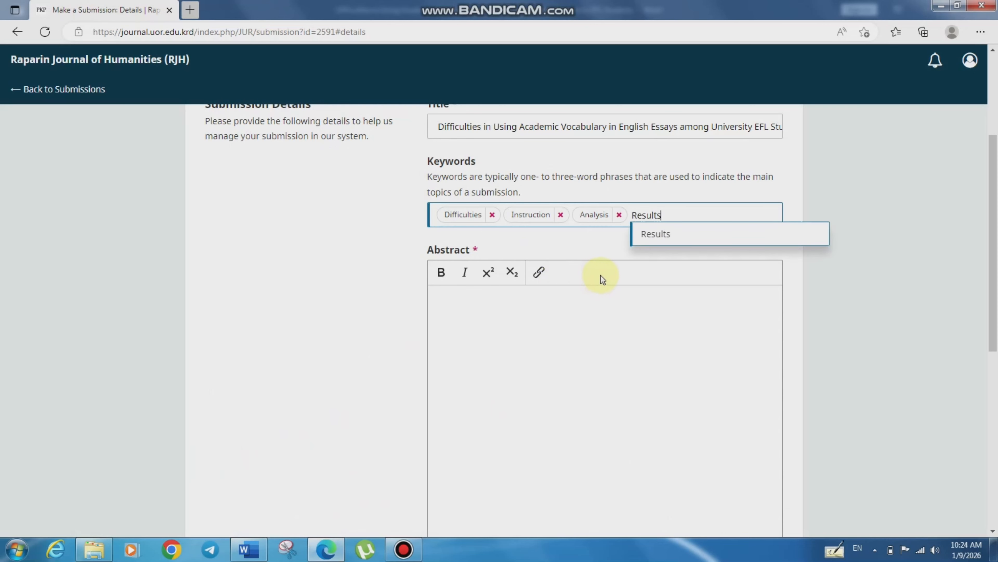
{"action": "left_click", "coordinate": [679, 233]}
Copy "Academic" from the keyword line in Word and add it as the submission's fifth keyword
{"action": "left_click", "coordinate": [249, 549]}
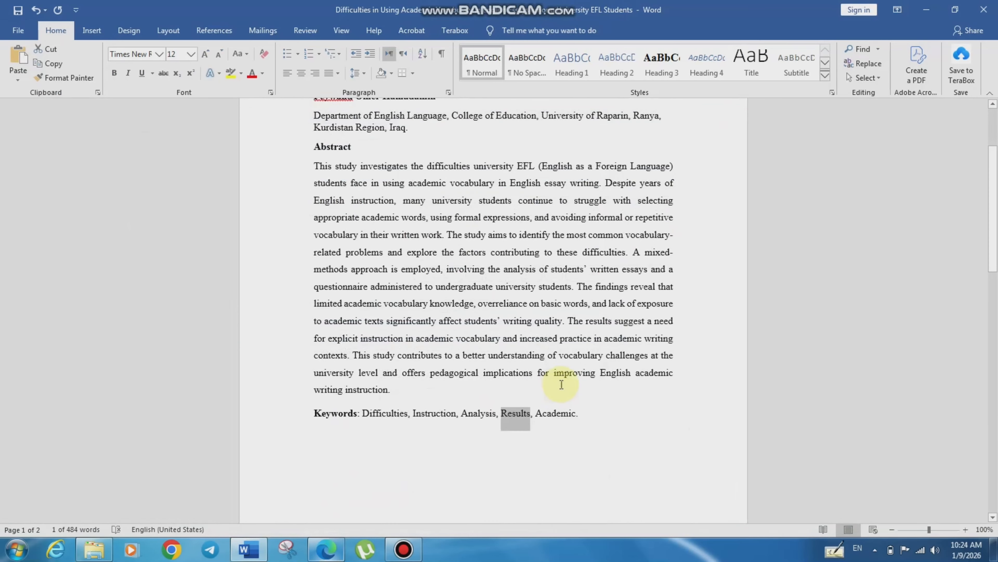
{"action": "double_click", "coordinate": [555, 414]}
{"action": "key", "text": "ctrl+c"}
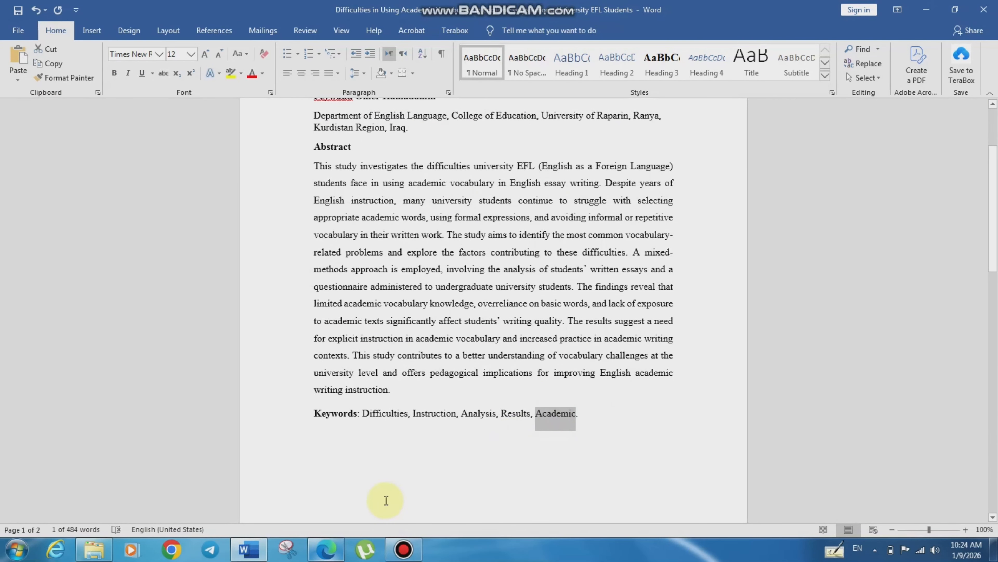
{"action": "left_click", "coordinate": [327, 549]}
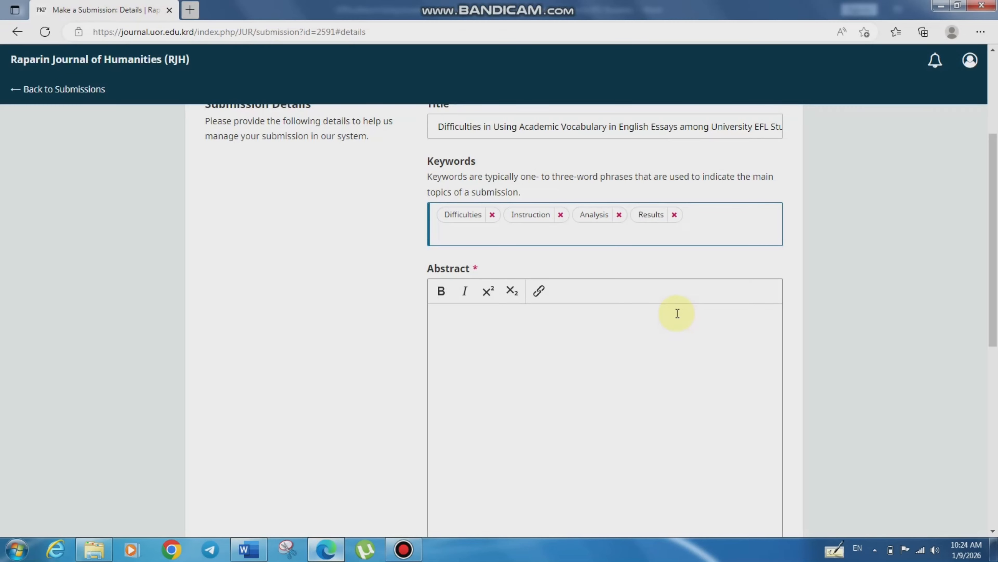
{"action": "key", "text": "ctrl+v"}
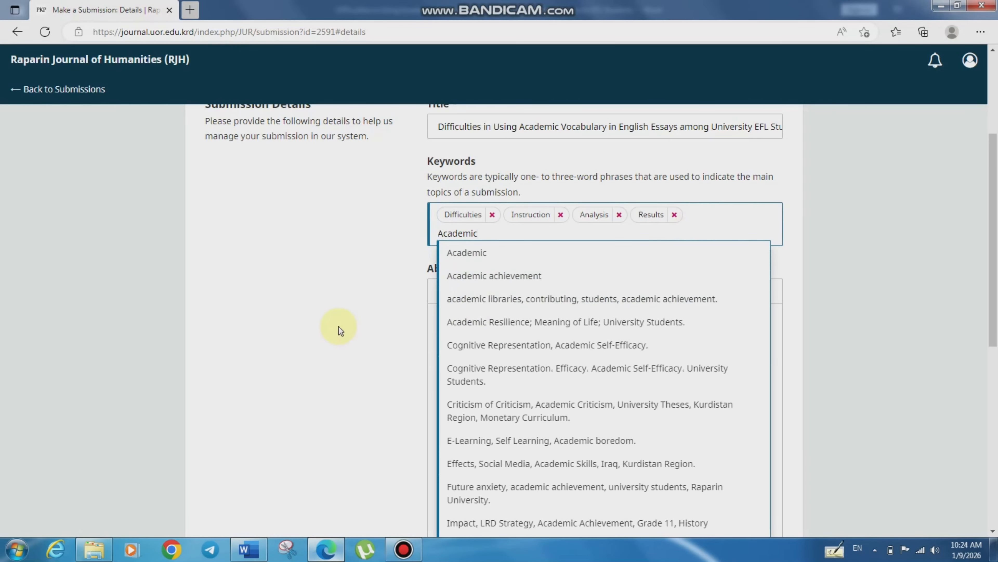
{"action": "left_click", "coordinate": [465, 254]}
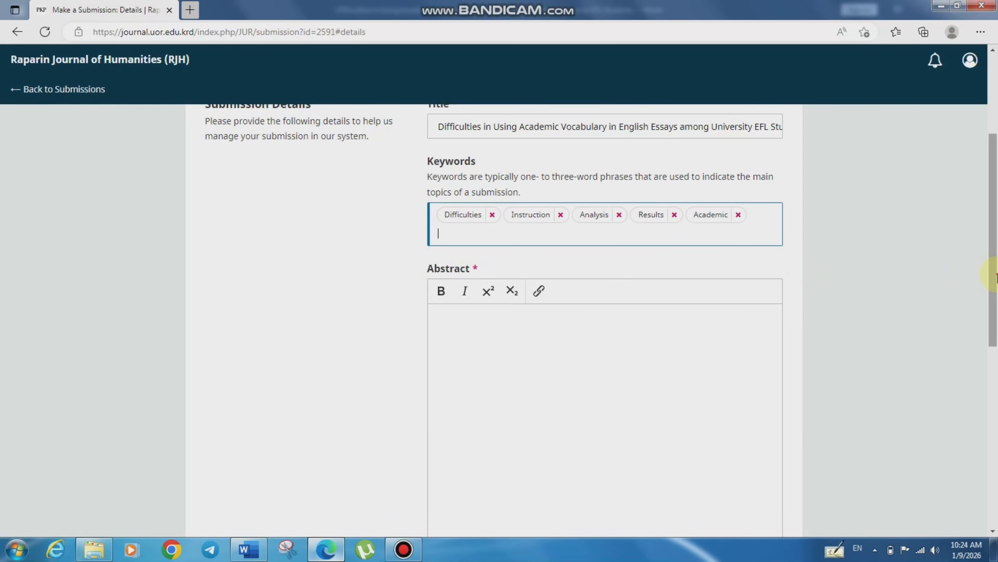
Copy the whole abstract paragraph from the Word manuscript into the submission's Abstract field
{"action": "scroll", "coordinate": [994, 275], "scroll_direction": "down", "scroll_amount": 2}
{"action": "scroll", "coordinate": [994, 335], "scroll_direction": "down", "scroll_amount": 1}
{"action": "left_click", "coordinate": [579, 334]}
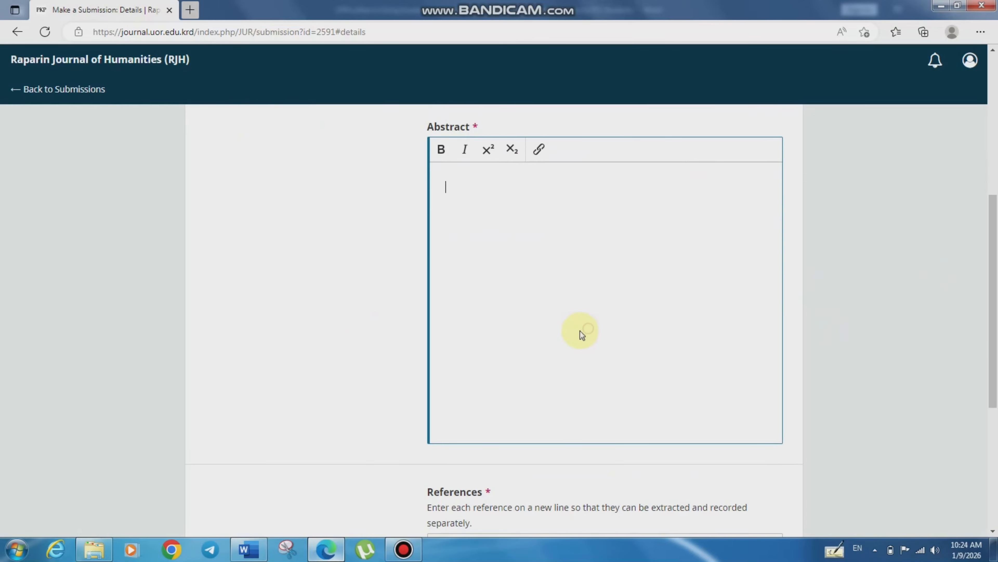
{"action": "scroll", "coordinate": [744, 345], "scroll_direction": "up", "scroll_amount": 1}
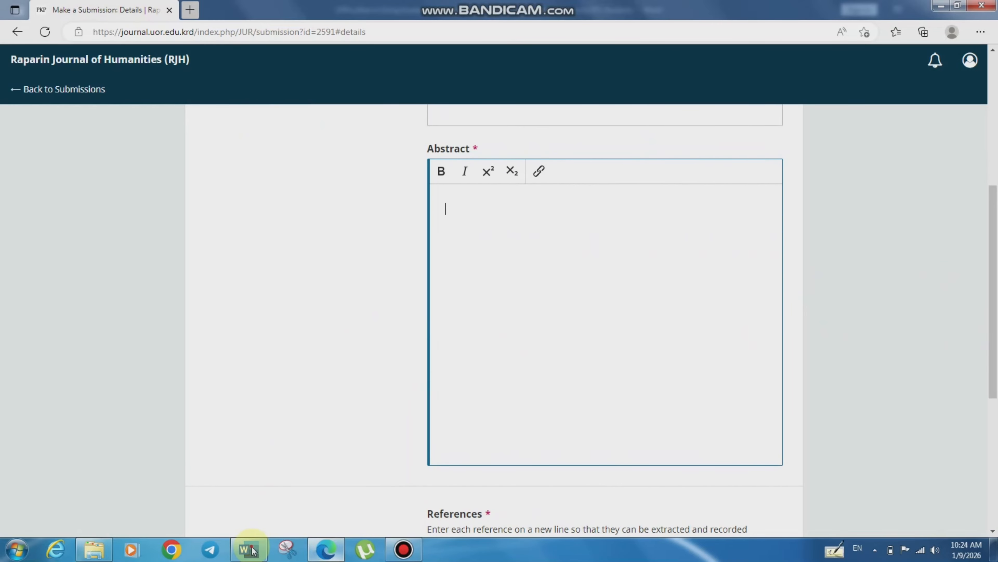
{"action": "left_click", "coordinate": [249, 549]}
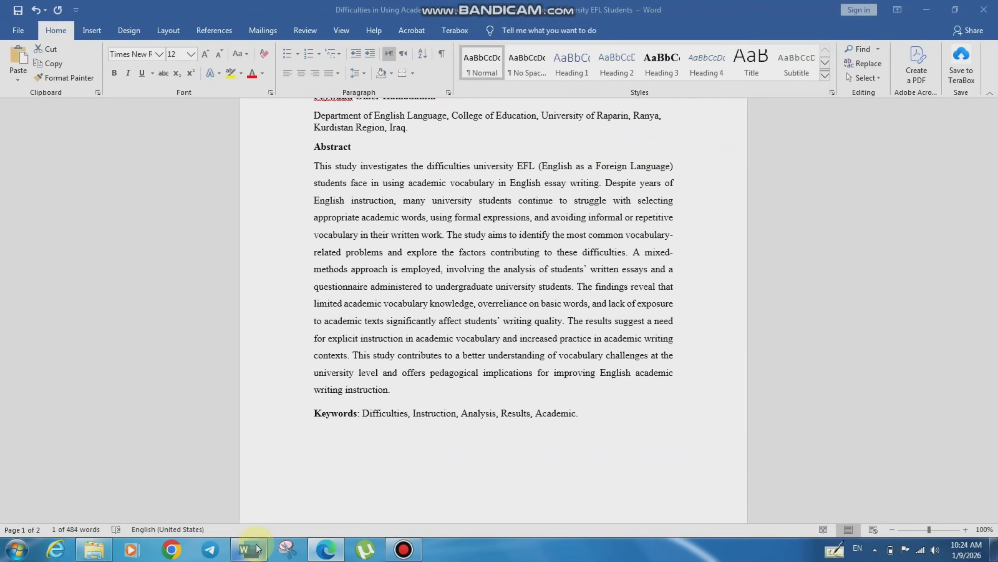
{"action": "triple_click", "coordinate": [395, 299]}
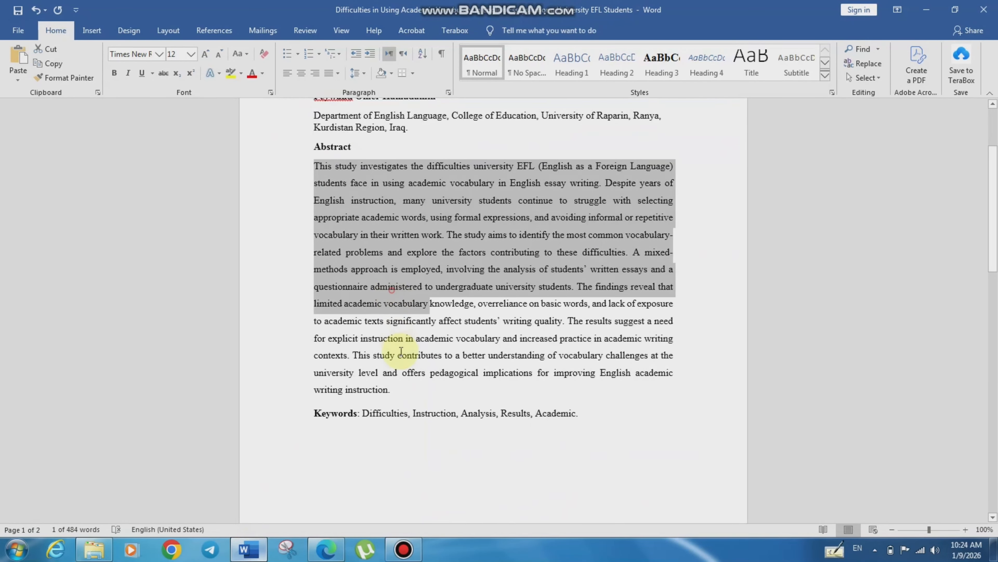
{"action": "right_click", "coordinate": [381, 257]}
{"action": "left_click", "coordinate": [404, 281]}
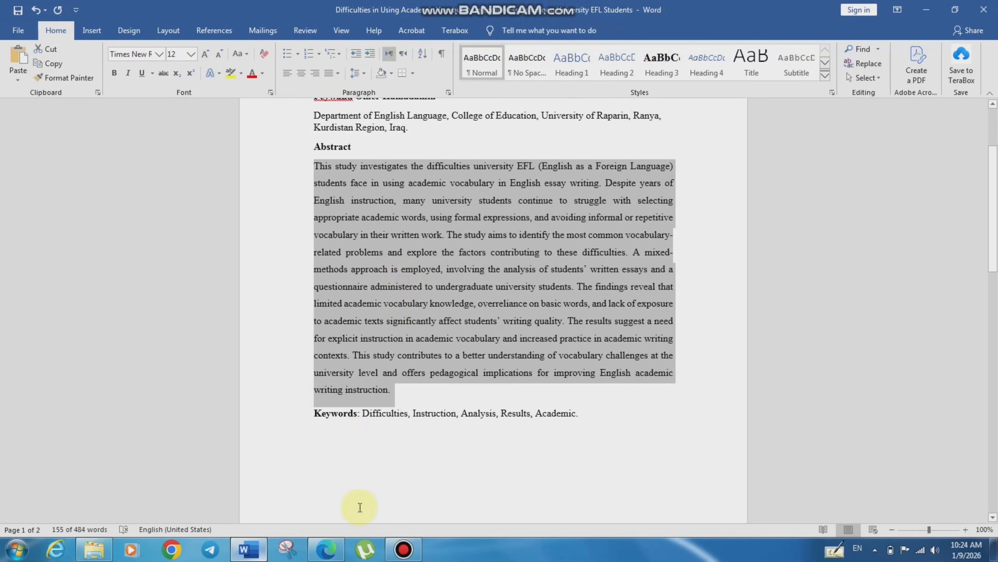
{"action": "left_click", "coordinate": [326, 548]}
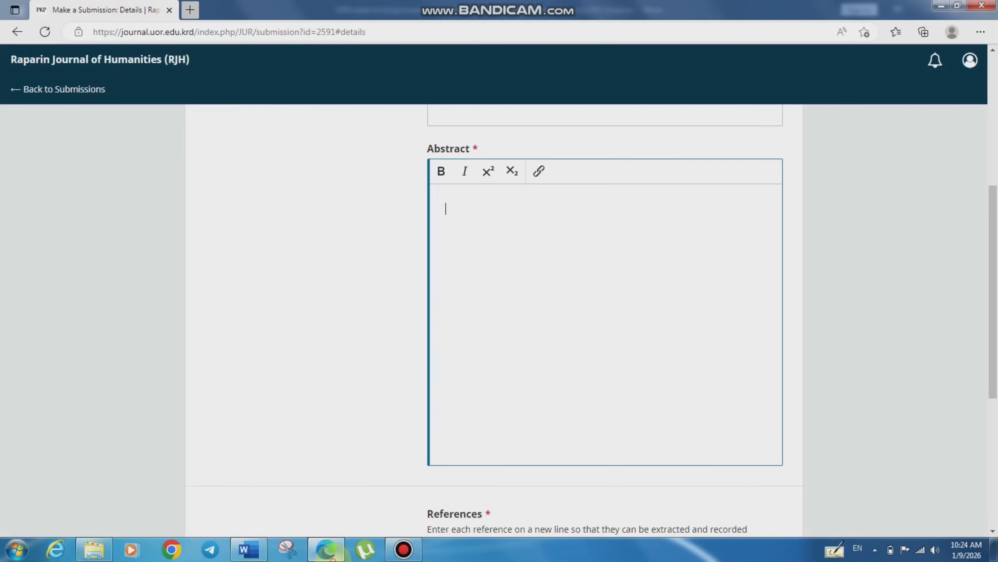
{"action": "left_click", "coordinate": [490, 333]}
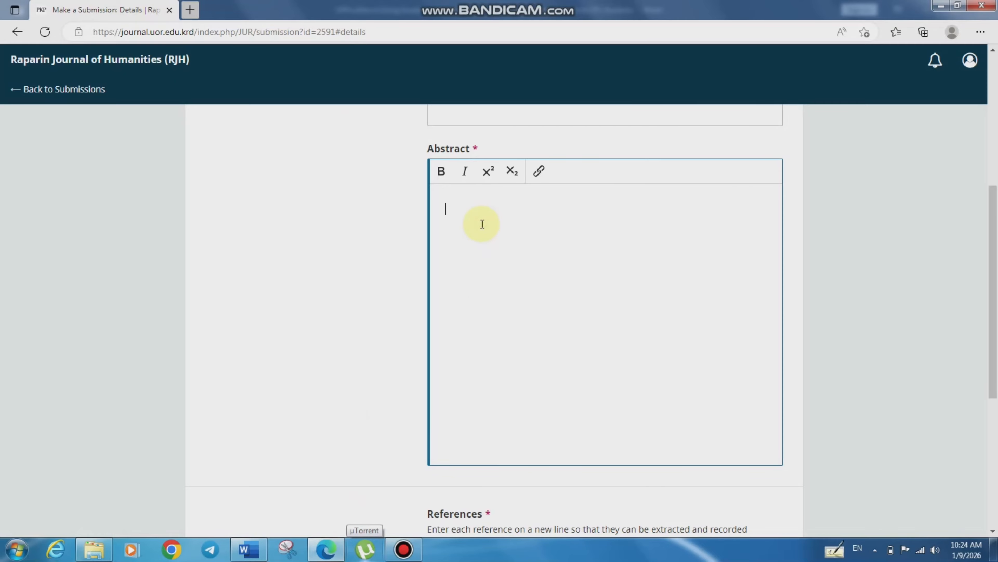
{"action": "key", "text": "ctrl+v"}
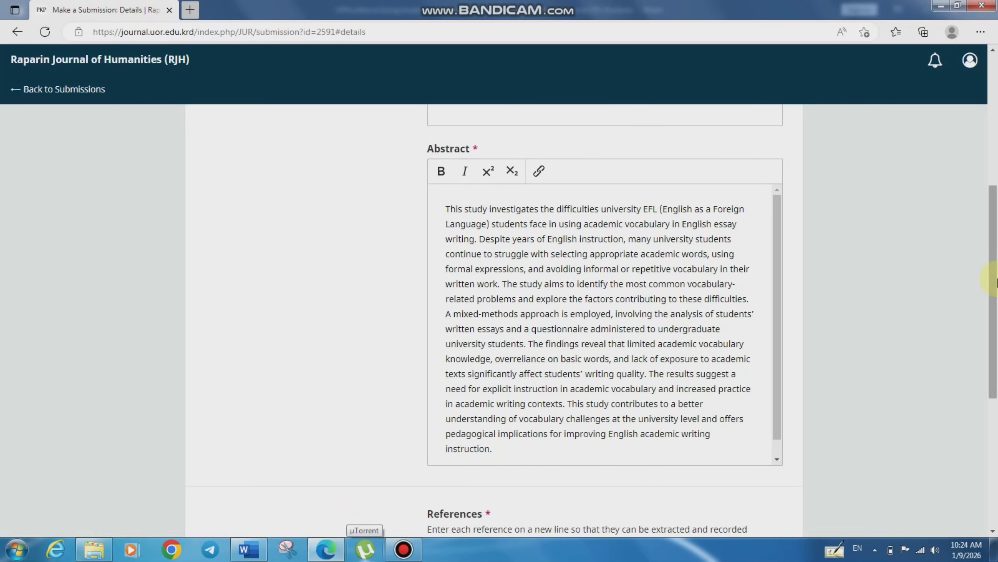
Go to the submission's References field and select the entire reference list at the end of the Word manuscript
{"action": "left_click_drag", "start_coordinate": [997, 280], "coordinate": [984, 414]}
{"action": "left_click", "coordinate": [496, 292]}
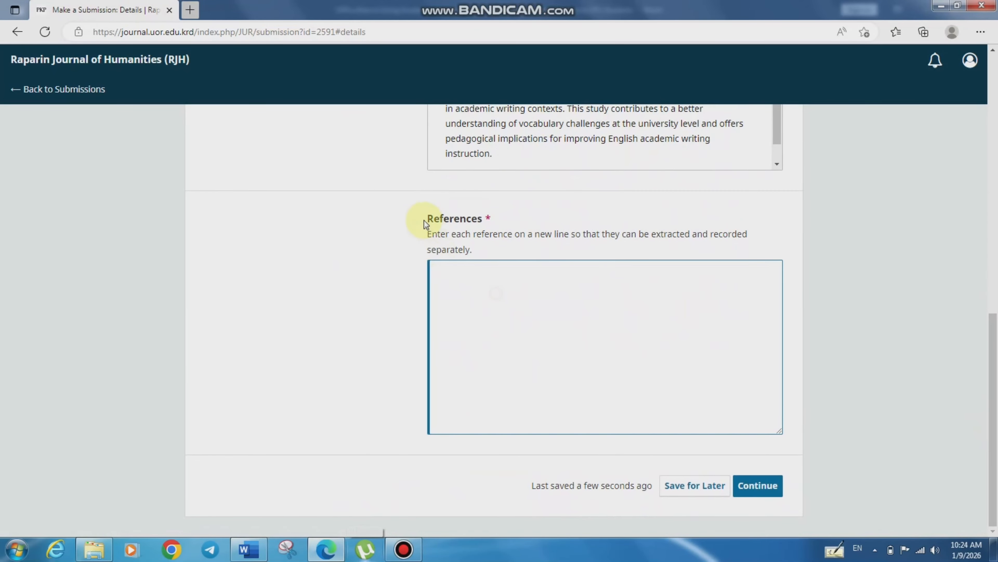
{"action": "left_click_drag", "start_coordinate": [424, 225], "coordinate": [483, 218]}
{"action": "left_click", "coordinate": [462, 336]}
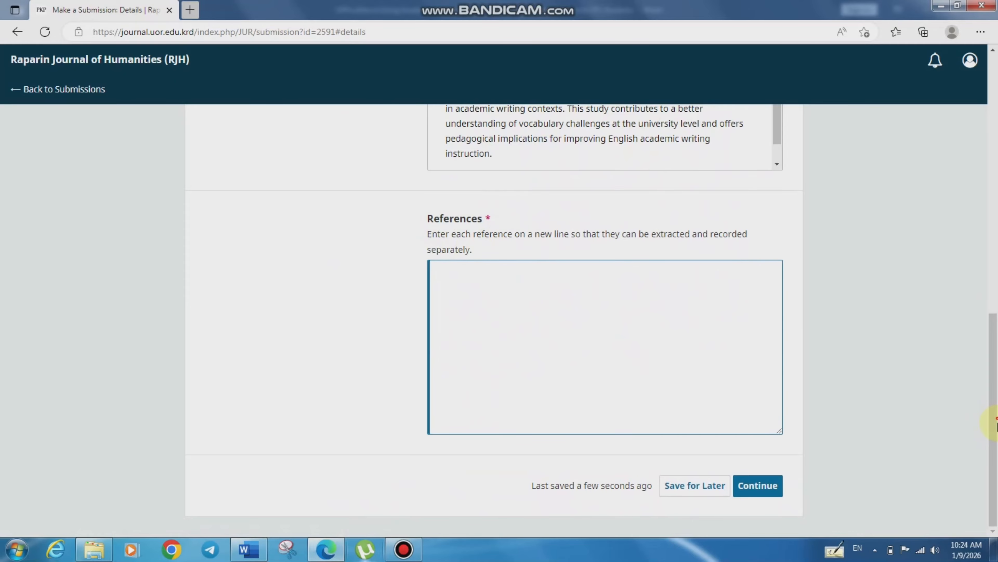
{"action": "left_click", "coordinate": [248, 549]}
{"action": "left_click_drag", "start_coordinate": [993, 204], "coordinate": [992, 409]}
{"action": "left_click_drag", "start_coordinate": [328, 149], "coordinate": [490, 380]}
{"action": "scroll", "coordinate": [995, 391], "scroll_direction": "down", "scroll_amount": 6}
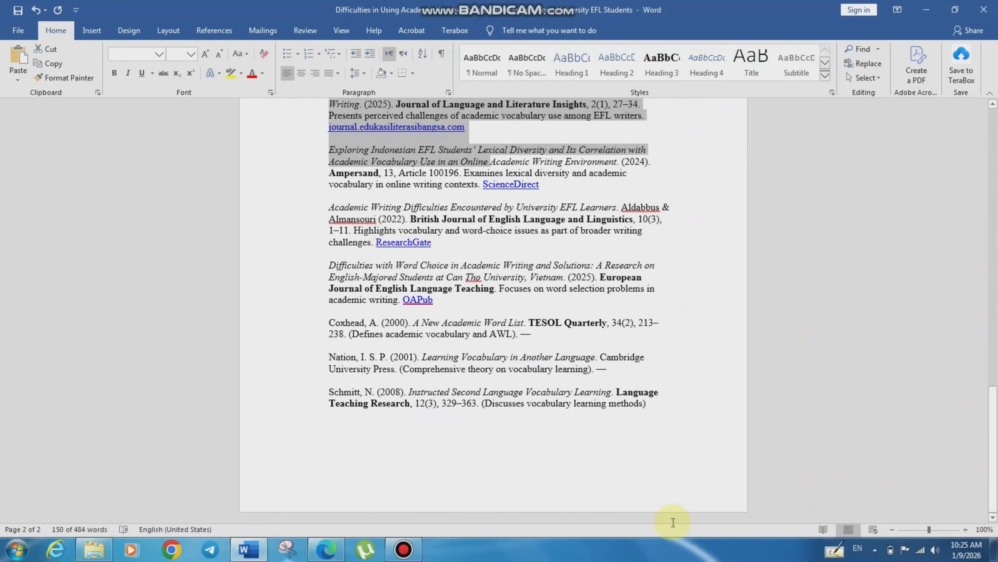
{"action": "left_click", "coordinate": [643, 412], "text": "shift"}
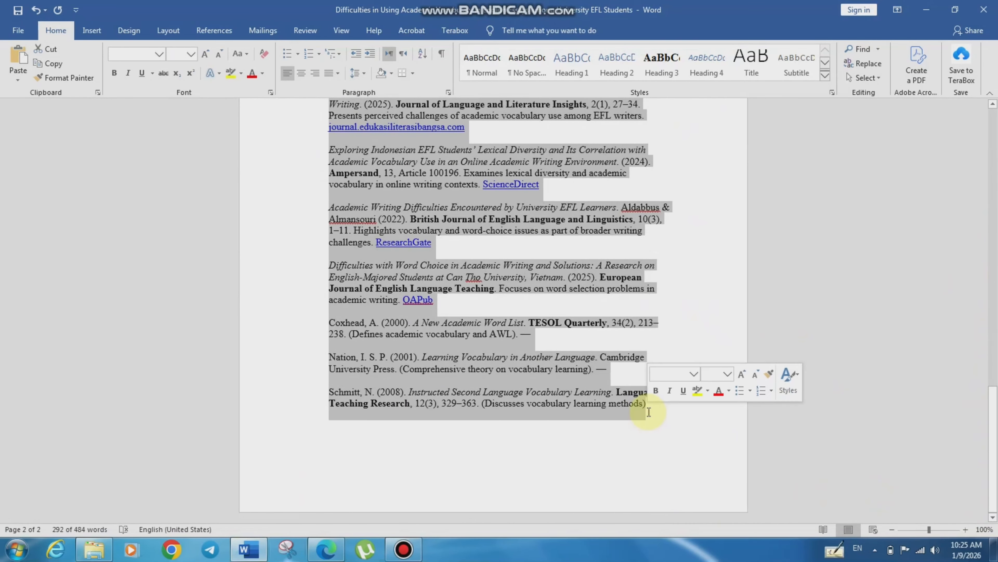
Try to copy the selected reference list from Word into the submission's References field
{"action": "key", "text": "ctrl+c"}
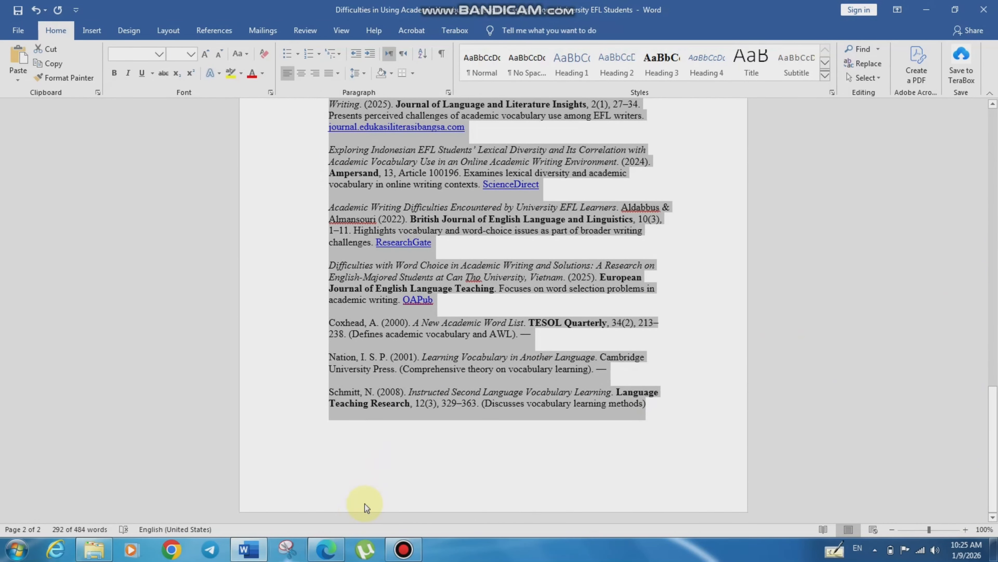
{"action": "left_click", "coordinate": [326, 549]}
{"action": "right_click", "coordinate": [493, 313]}
{"action": "left_click", "coordinate": [369, 302]}
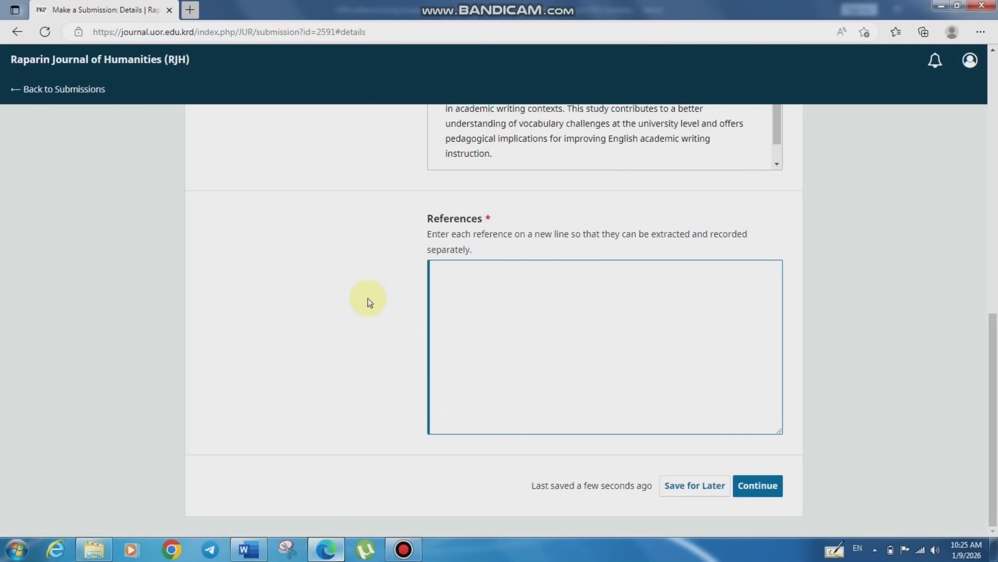
{"action": "key", "text": "ctrl+v"}
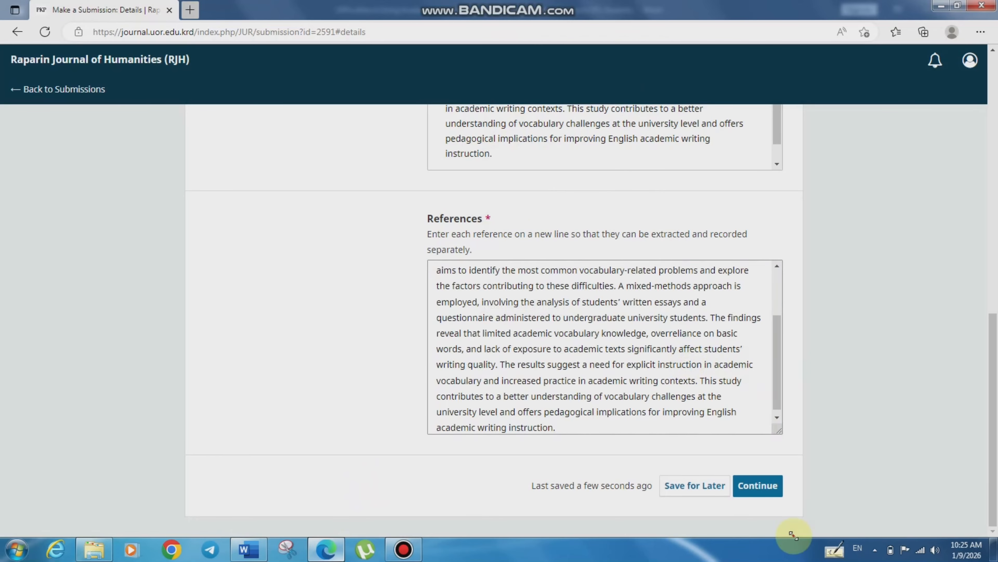
Enlarge the References field and replace its whole content with the reference list copied again from Word
{"action": "left_click_drag", "start_coordinate": [793, 535], "coordinate": [818, 500]}
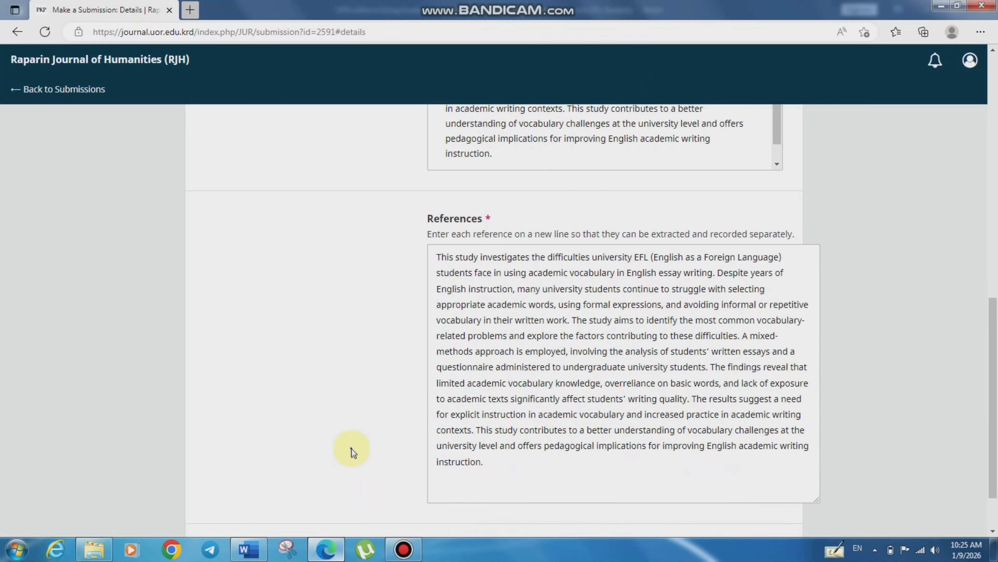
{"action": "key", "text": "alt+Tab"}
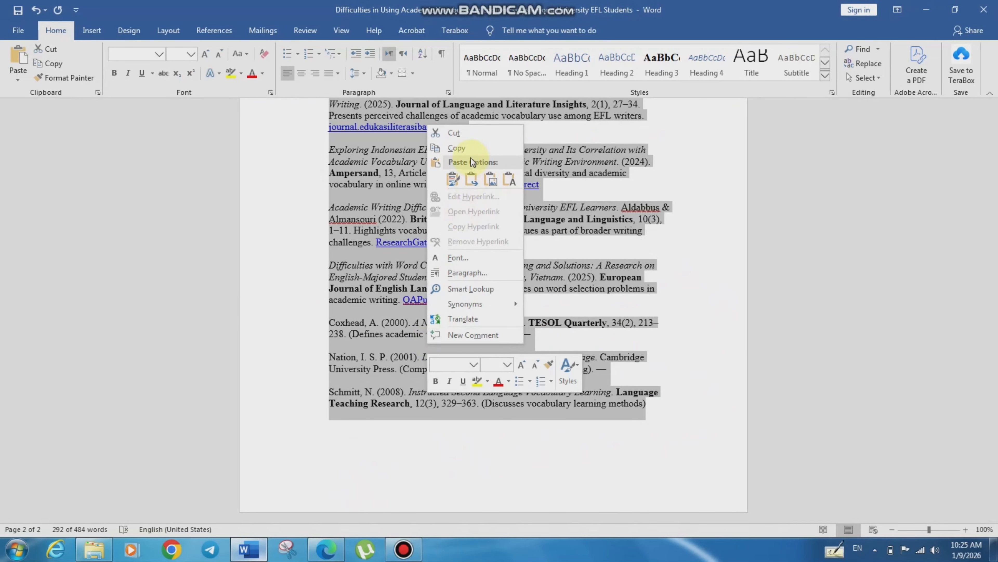
{"action": "left_click", "coordinate": [460, 148]}
{"action": "left_click", "coordinate": [335, 547]}
{"action": "left_click", "coordinate": [537, 370]}
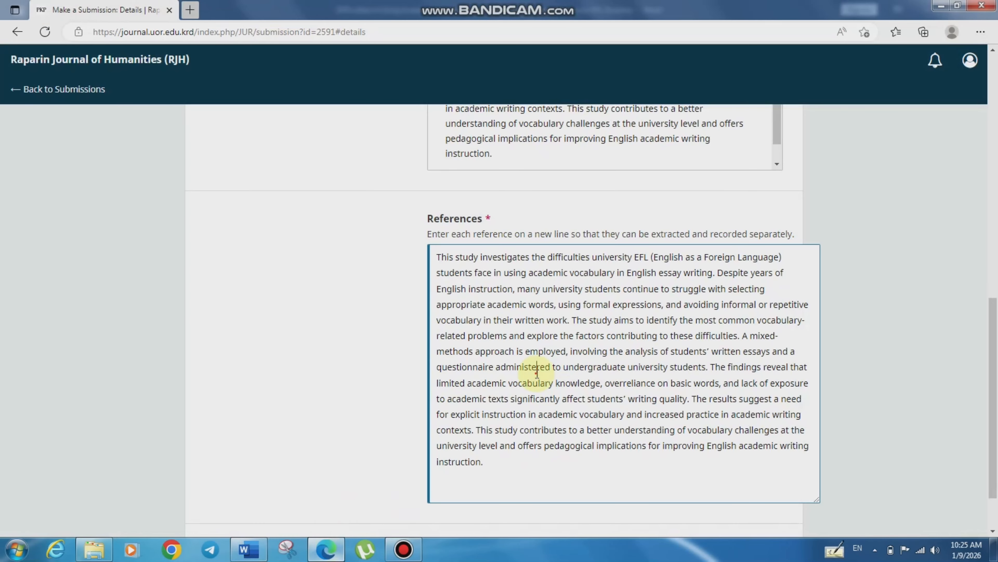
{"action": "key", "text": "ctrl+a"}
{"action": "key", "text": "ctrl+v"}
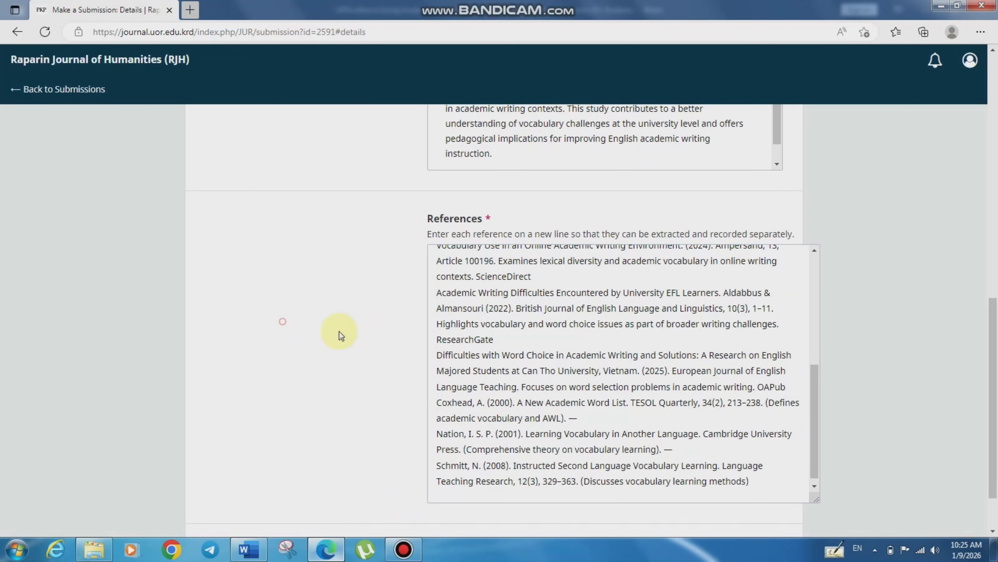
Continue to the Upload Files stage and upload the Word version of "Difficulties in Using Academic Vocabulary in English Essays among University EFL Students" from the Desktop
{"action": "scroll", "coordinate": [997, 379], "scroll_direction": "down", "scroll_amount": 2}
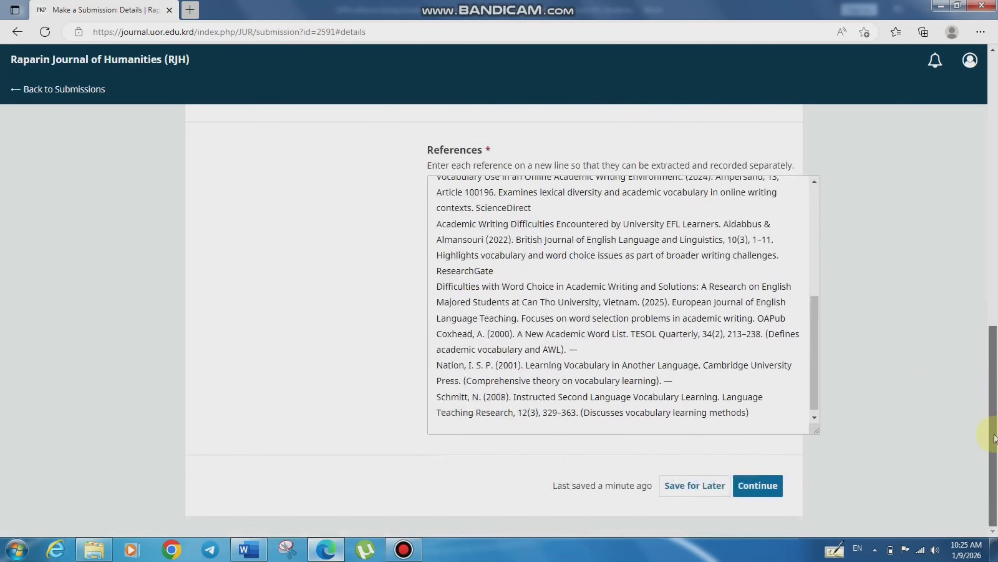
{"action": "left_click", "coordinate": [769, 483]}
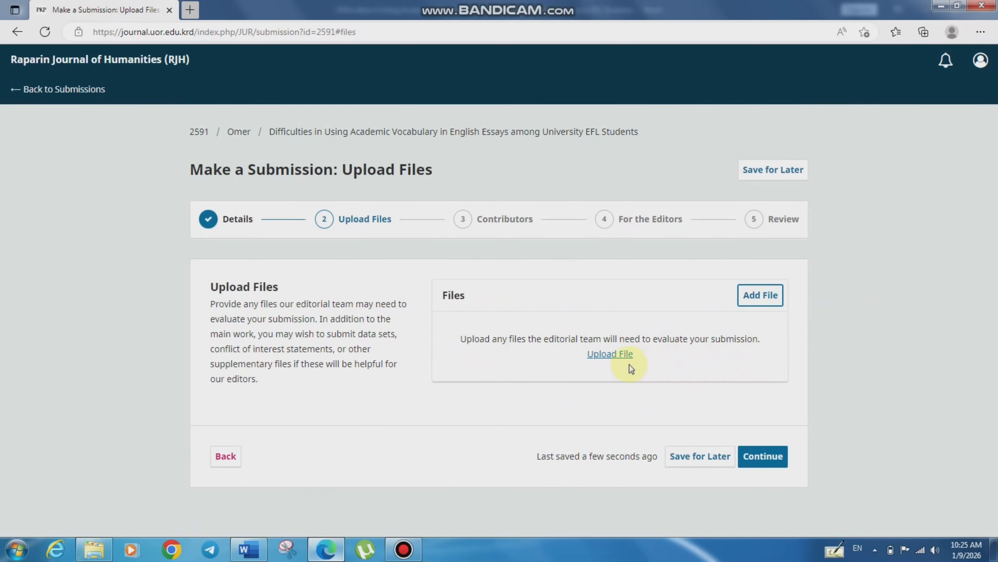
{"action": "left_click", "coordinate": [610, 360]}
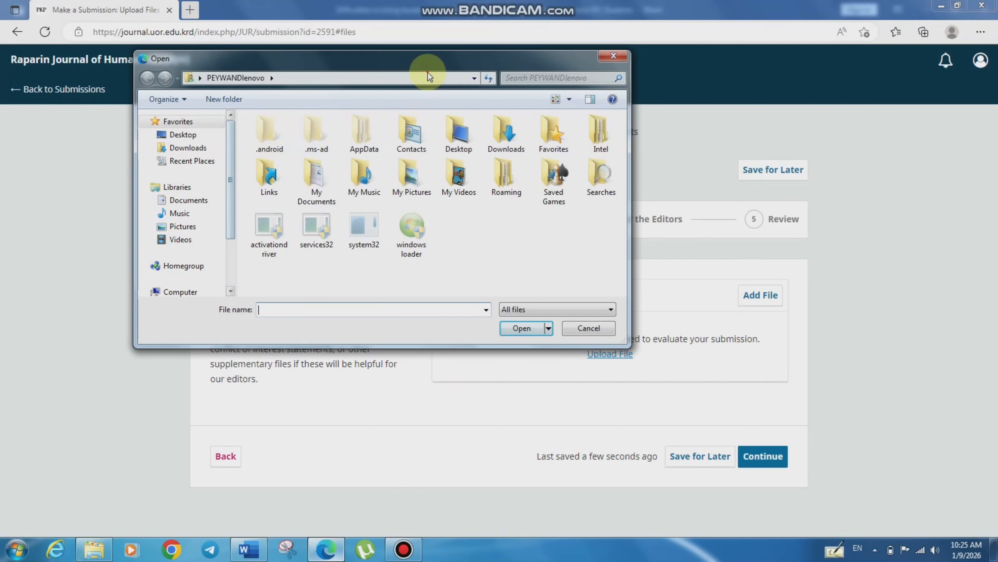
{"action": "double_click", "coordinate": [427, 68]}
{"action": "left_click", "coordinate": [76, 88]}
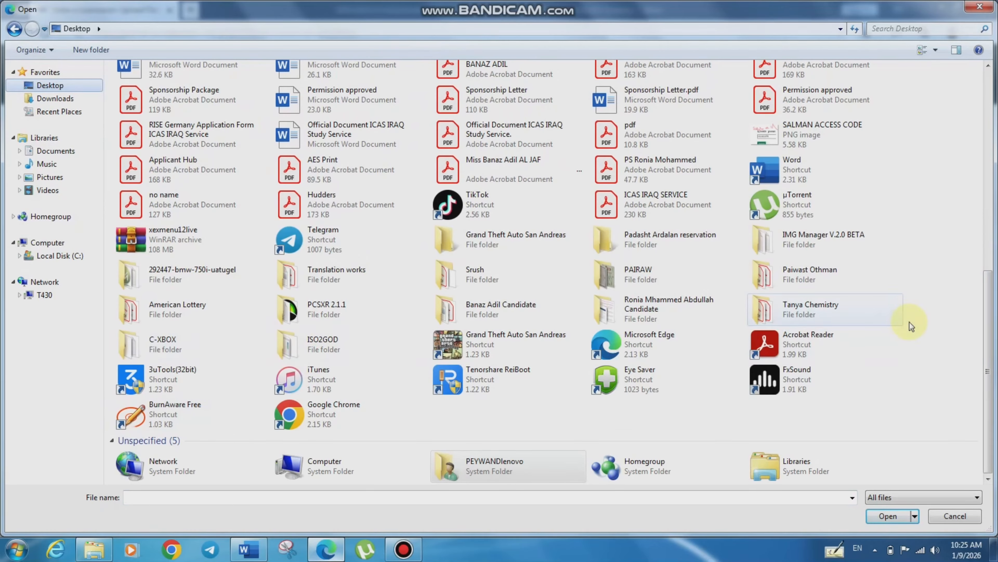
{"action": "left_click_drag", "start_coordinate": [987, 299], "coordinate": [987, 129]}
{"action": "left_click", "coordinate": [825, 297]}
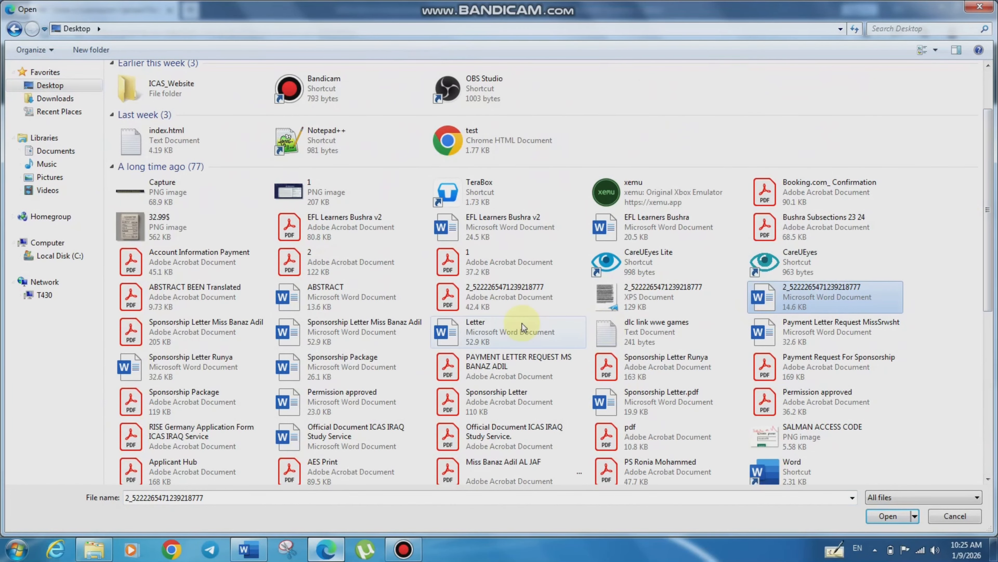
{"action": "key", "text": "d"}
{"action": "key", "text": "d"}
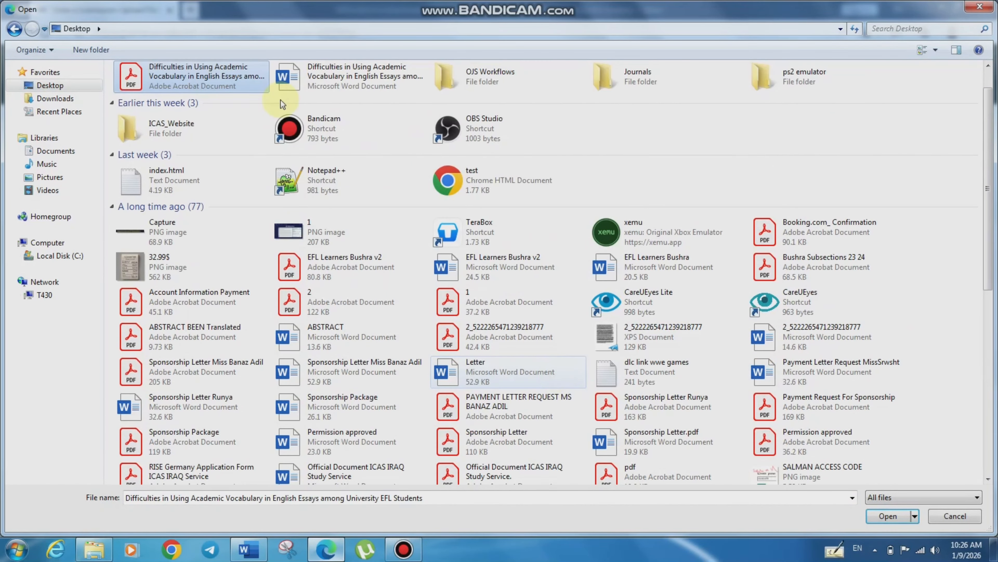
{"action": "double_click", "coordinate": [346, 88]}
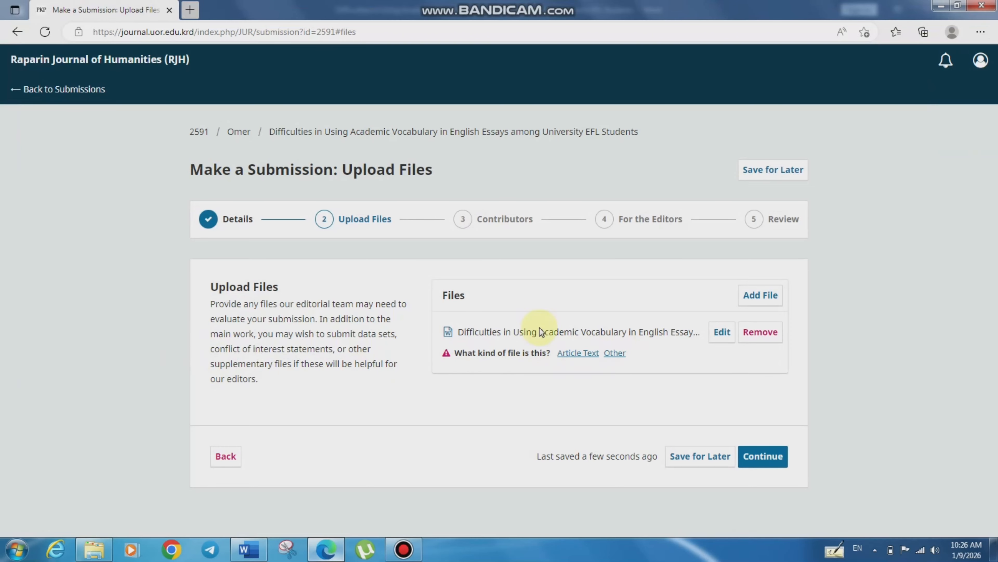
Classify the uploaded manuscript file as Article Text and continue to the Contributors stage
{"action": "left_click", "coordinate": [580, 356]}
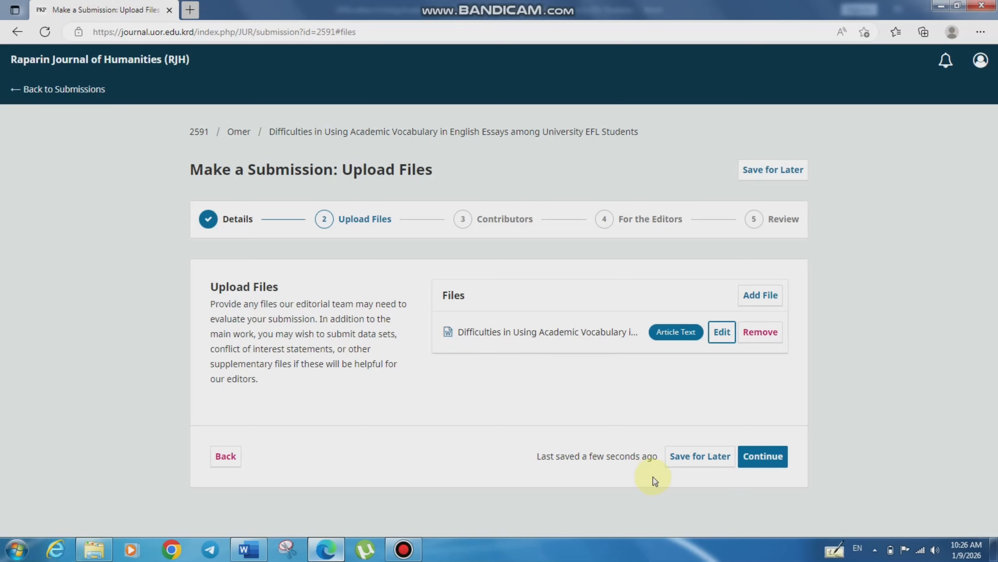
{"action": "left_click", "coordinate": [764, 459]}
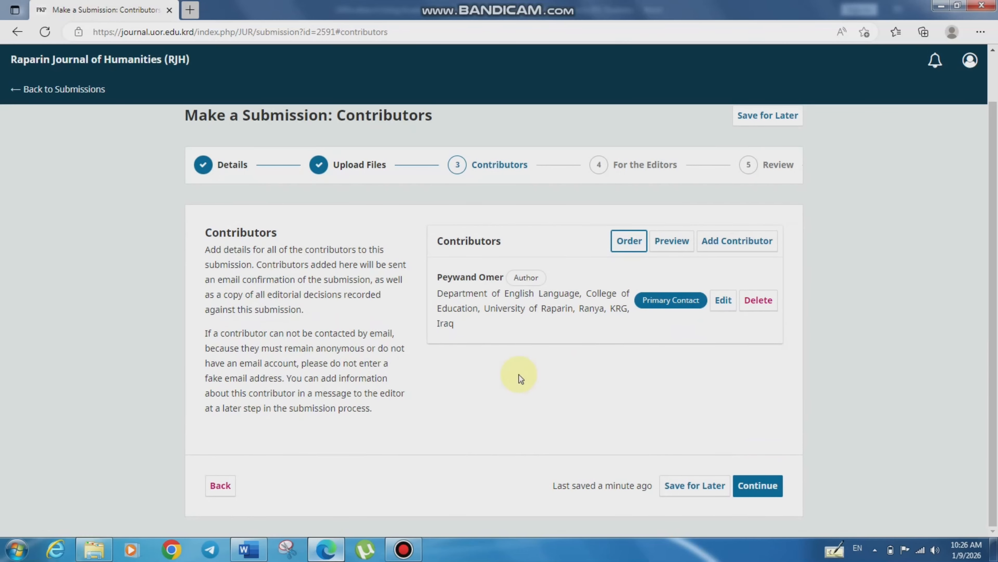
Check the listed author's name and affiliation, and view the blank Add Contributor form without adding anyone
{"action": "triple_click", "coordinate": [493, 277]}
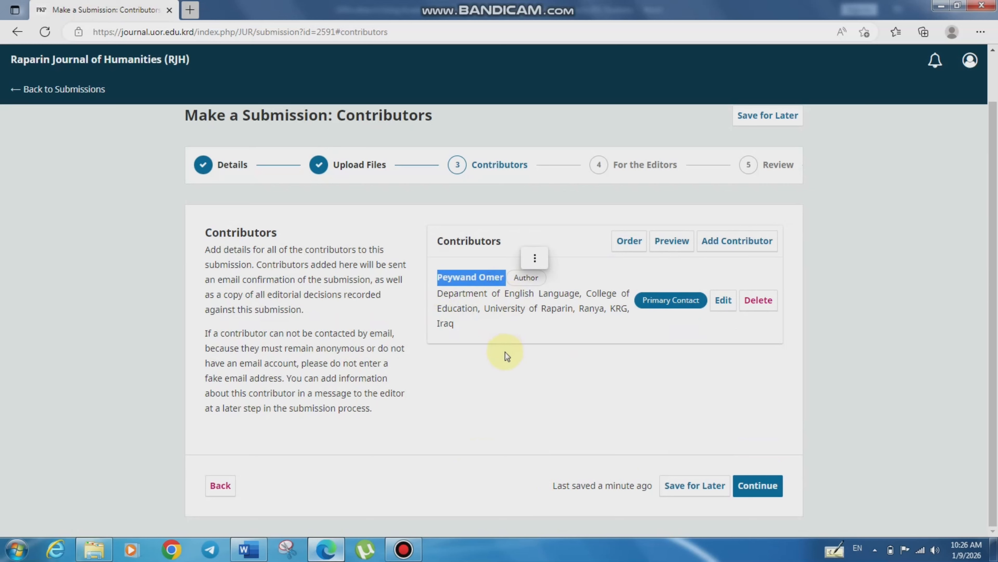
{"action": "left_click_drag", "start_coordinate": [624, 308], "coordinate": [622, 343]}
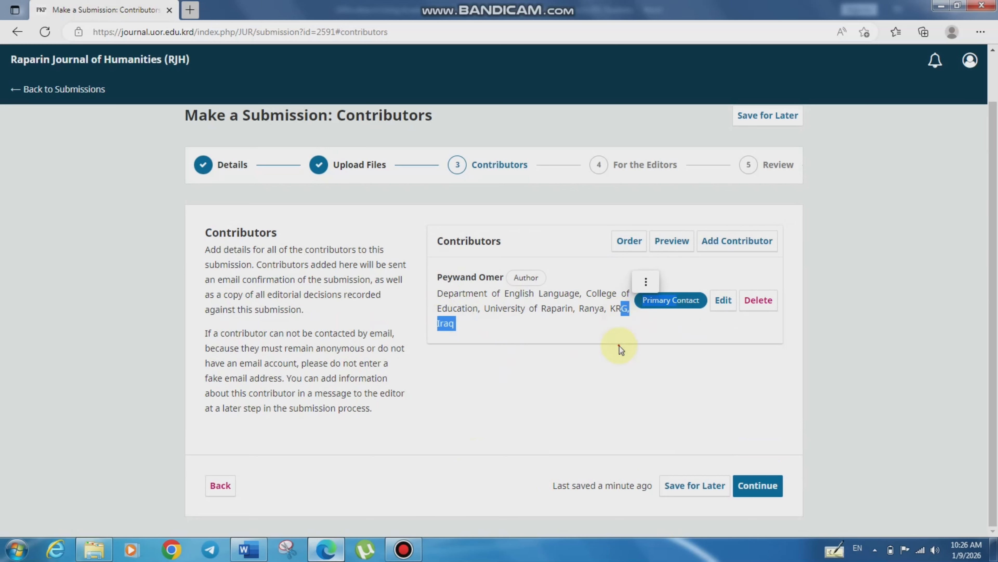
{"action": "left_click", "coordinate": [619, 345]}
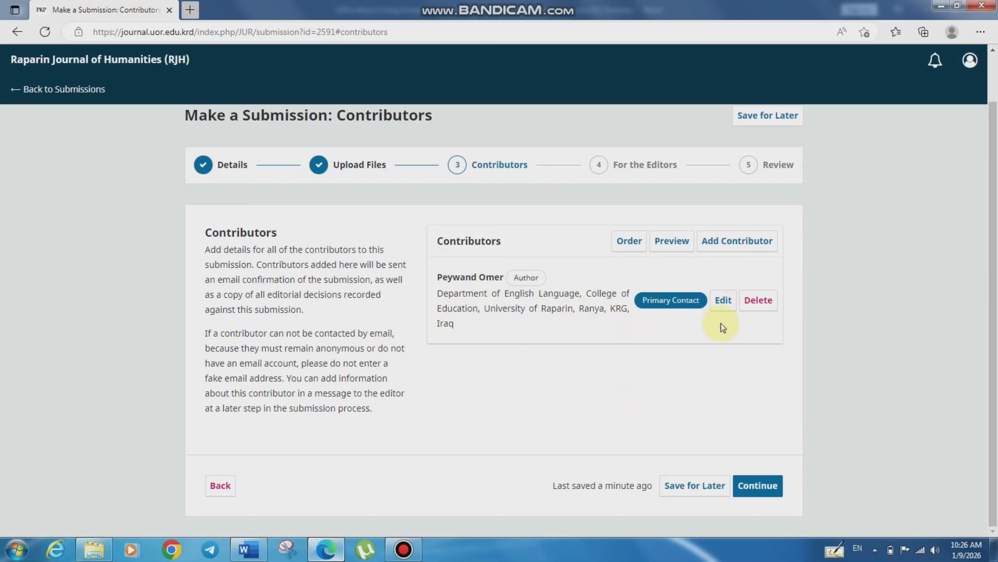
{"action": "left_click", "coordinate": [737, 241]}
{"action": "left_click_drag", "start_coordinate": [997, 273], "coordinate": [988, 217]}
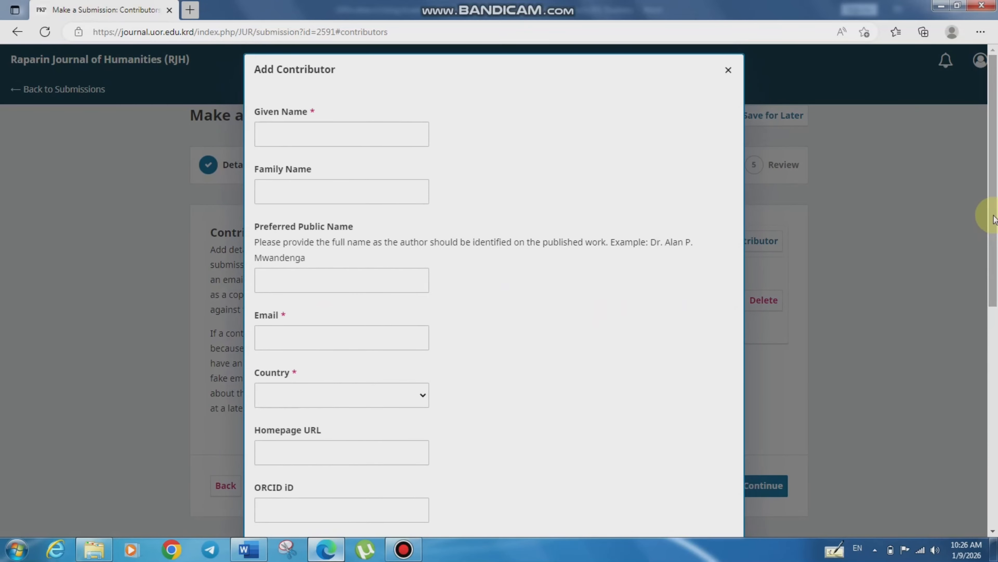
{"action": "left_click", "coordinate": [726, 69]}
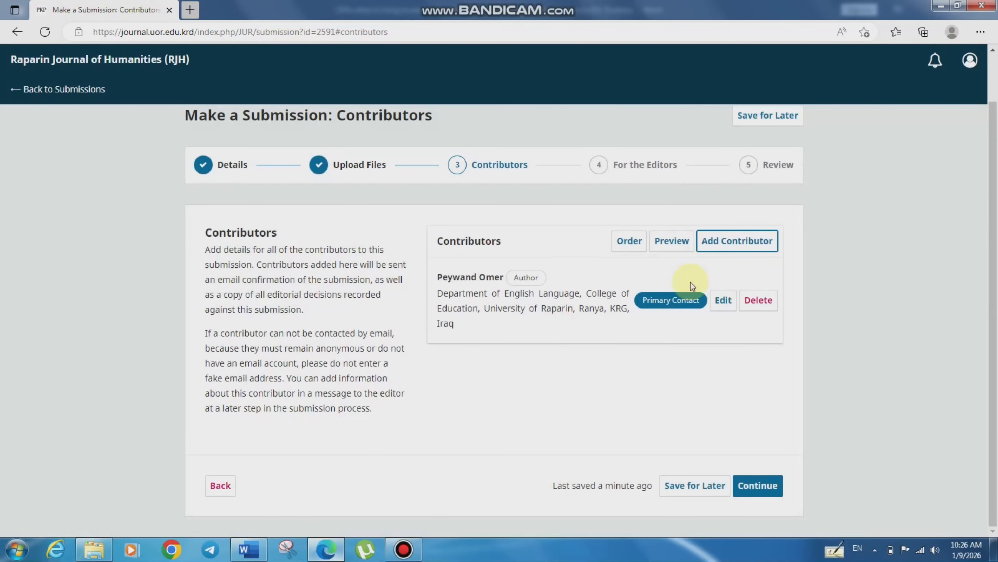
Continue past Contributors and For the Editors with no comments for the editor, and look over the Review summary
{"action": "left_click", "coordinate": [758, 485]}
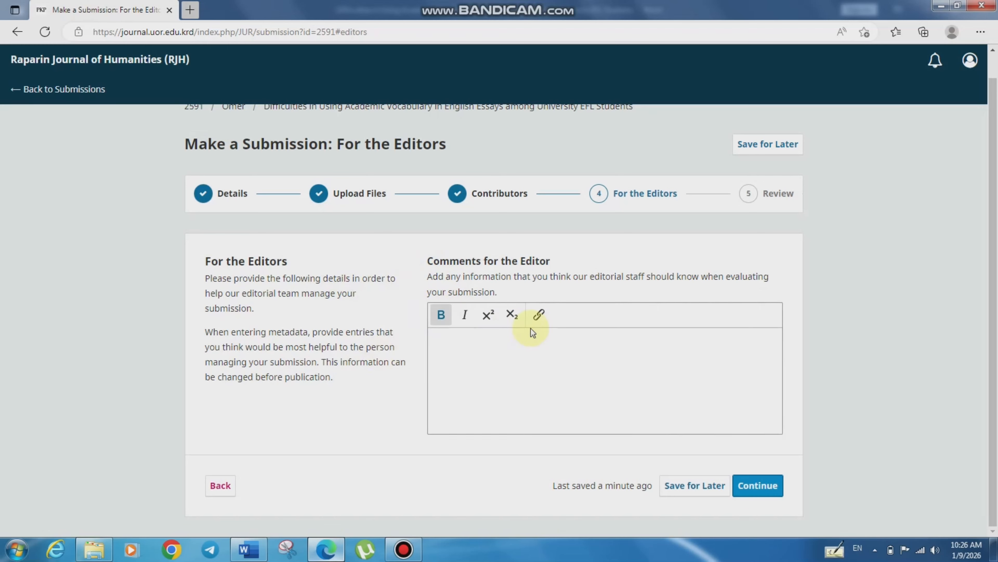
{"action": "left_click", "coordinate": [755, 484]}
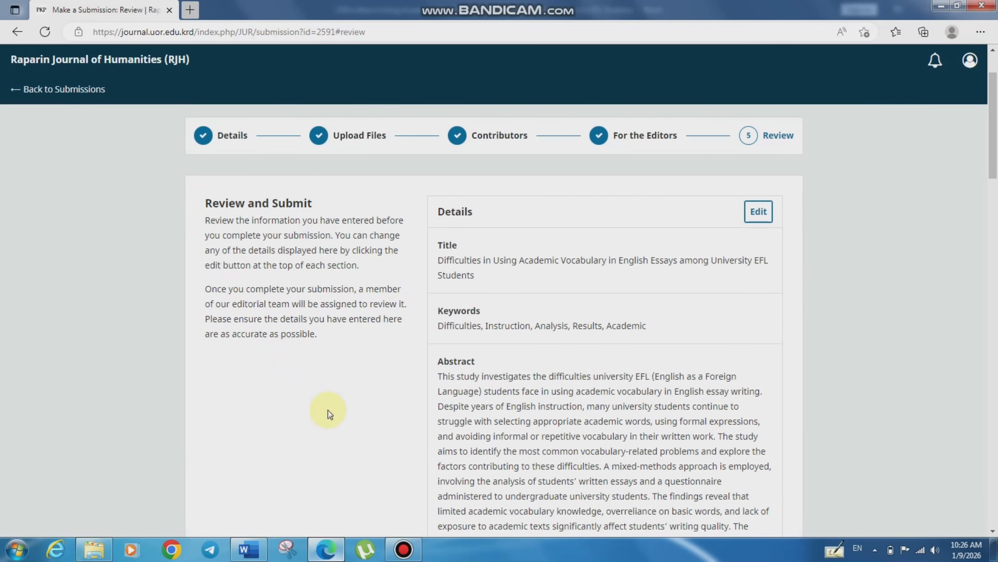
{"action": "scroll", "coordinate": [995, 396], "scroll_direction": "down", "scroll_amount": 15}
{"action": "scroll", "coordinate": [996, 398], "scroll_direction": "down", "scroll_amount": 10}
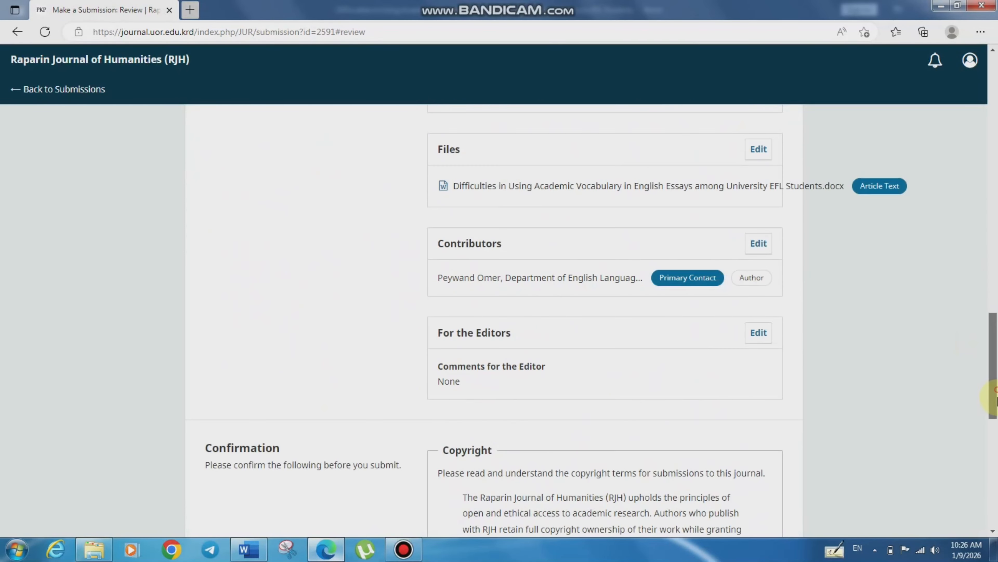
Agree to the copyright statement at the end of the Review stage, then submit the manuscript and confirm the submission
{"action": "scroll", "coordinate": [995, 399], "scroll_direction": "down", "scroll_amount": 10}
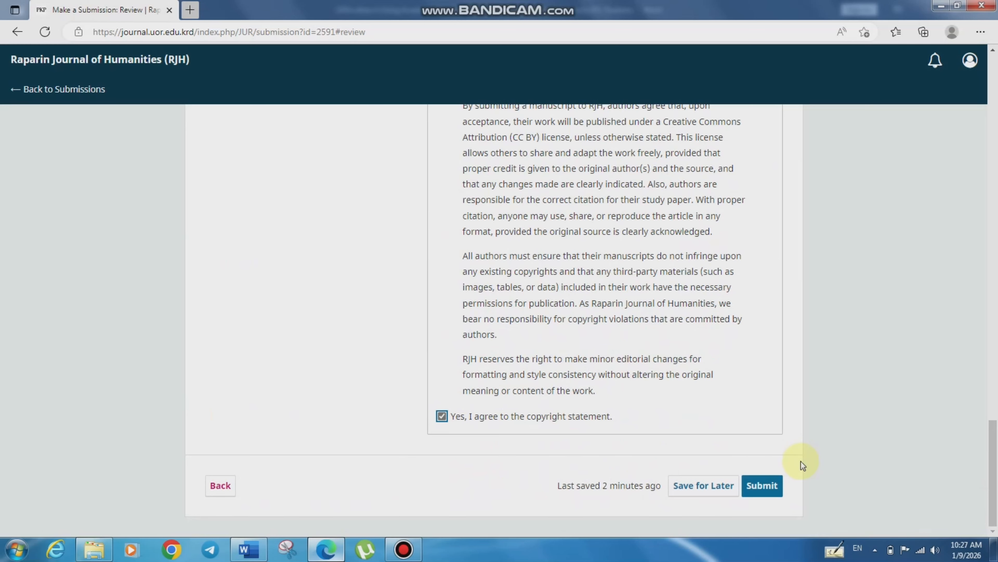
{"action": "left_click", "coordinate": [760, 490]}
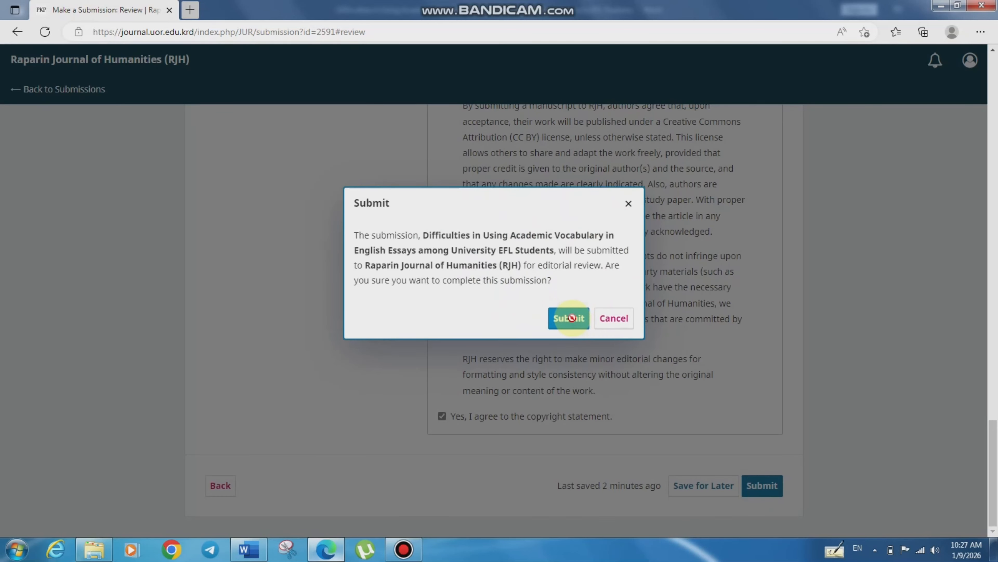
{"action": "left_click", "coordinate": [571, 318]}
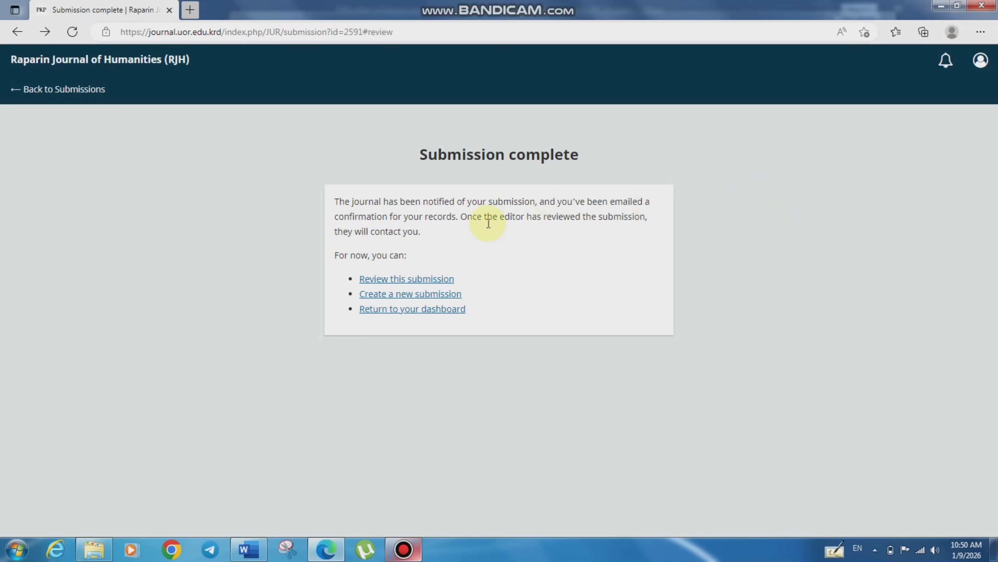
{"action": "left_click_drag", "start_coordinate": [330, 217], "coordinate": [462, 217]}
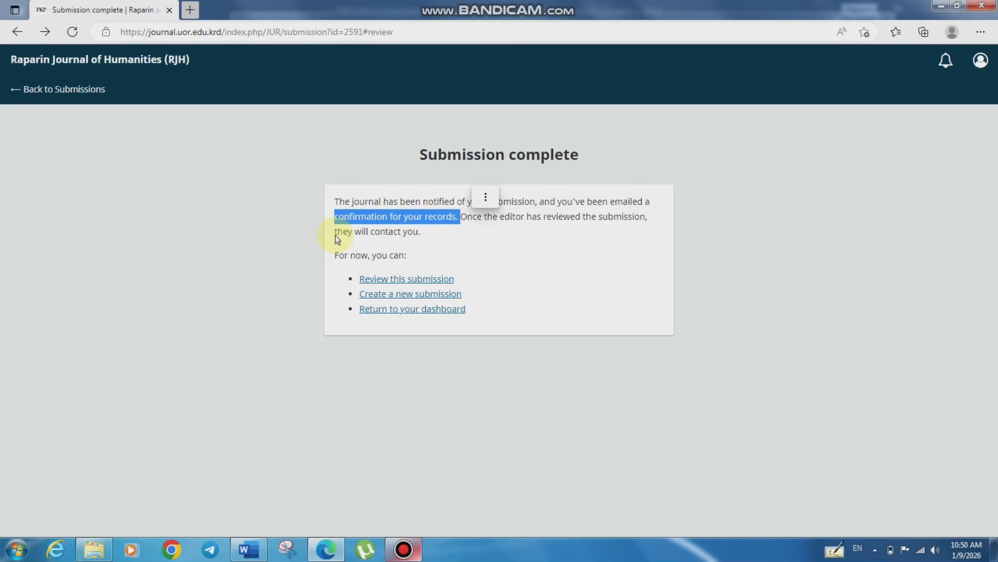
{"action": "left_click", "coordinate": [440, 234]}
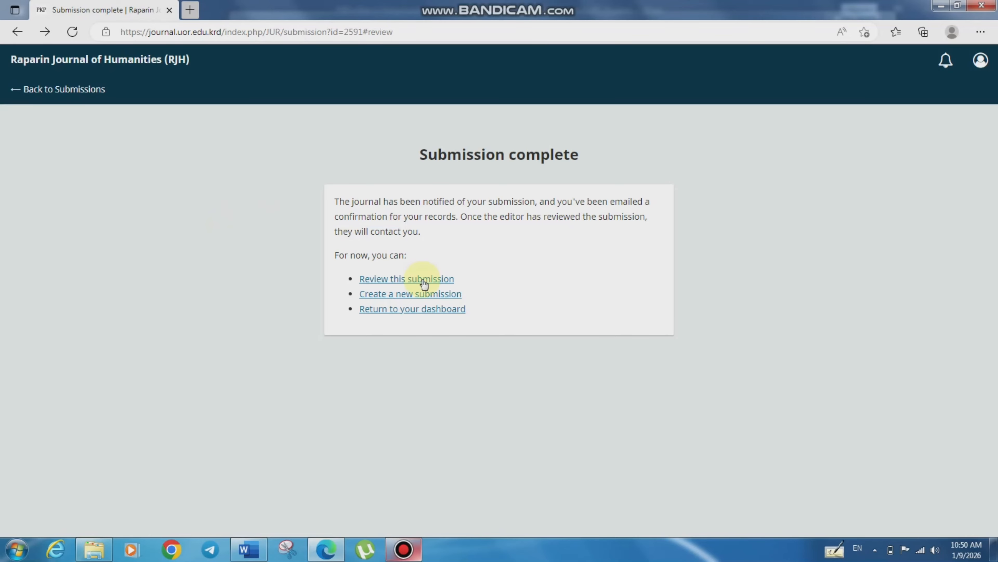
Open the completed submission for review and check its Review, Copyediting and Production workflow stages
{"action": "left_click", "coordinate": [408, 279]}
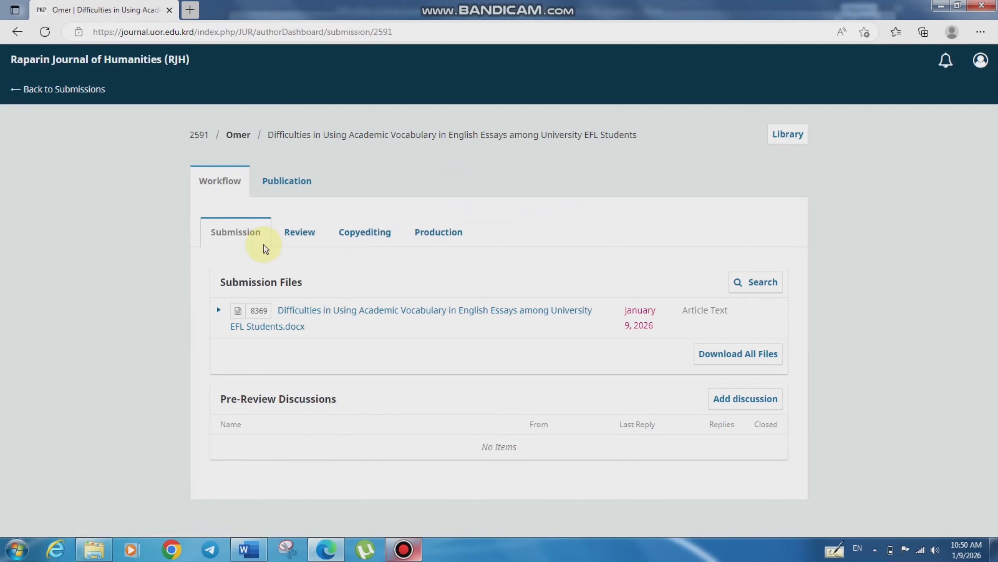
{"action": "left_click", "coordinate": [296, 239]}
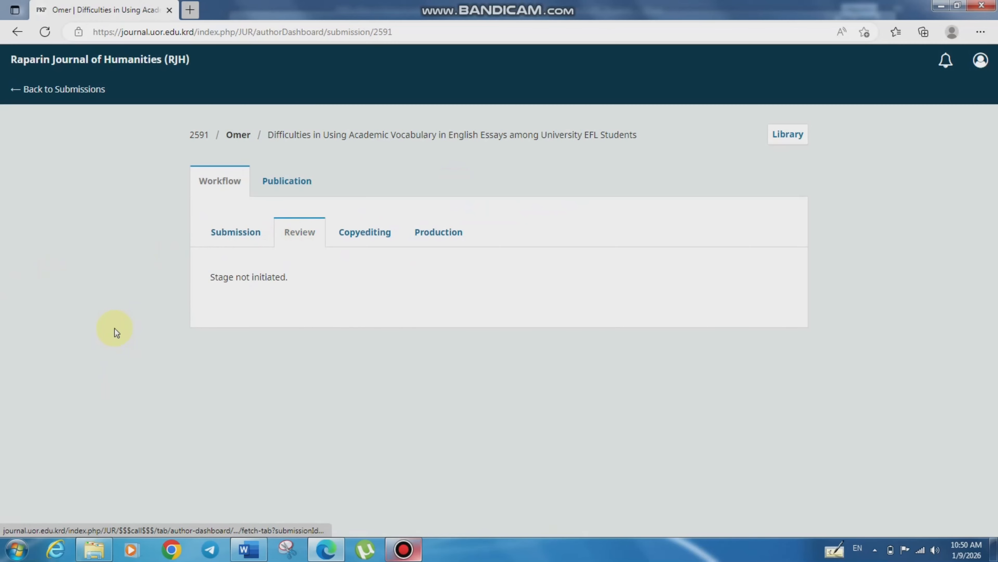
{"action": "left_click", "coordinate": [360, 231]}
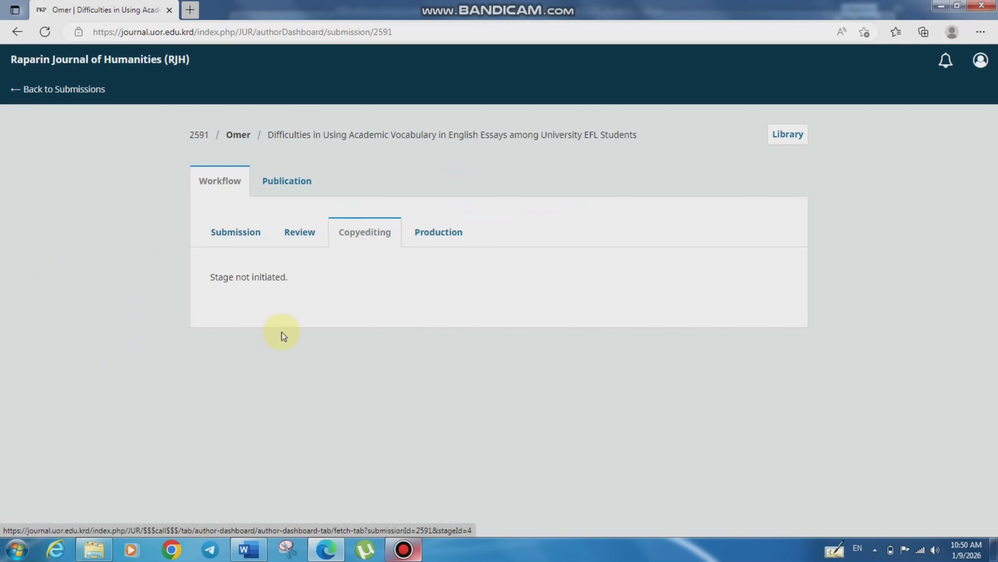
{"action": "left_click", "coordinate": [460, 235]}
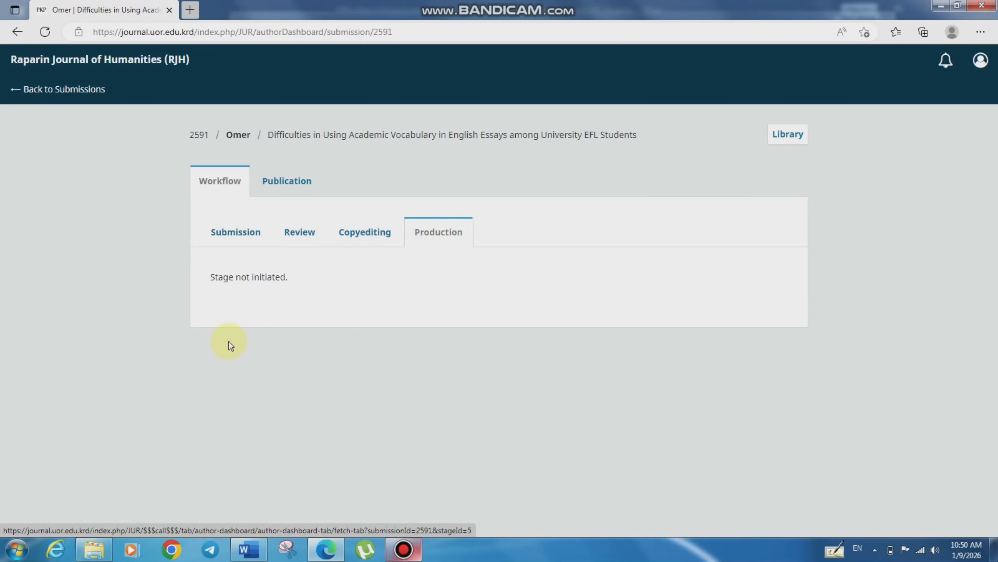